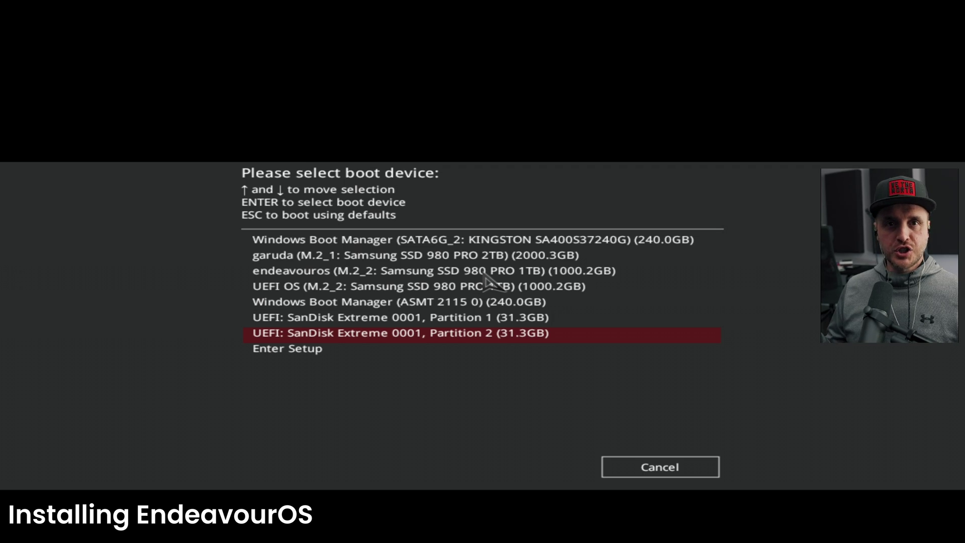
Step: Boot Endeavouros_Cassini_Nova-03-2023_R3.iso from the SanDisk USB drive's Ventoy menu
key(Return)
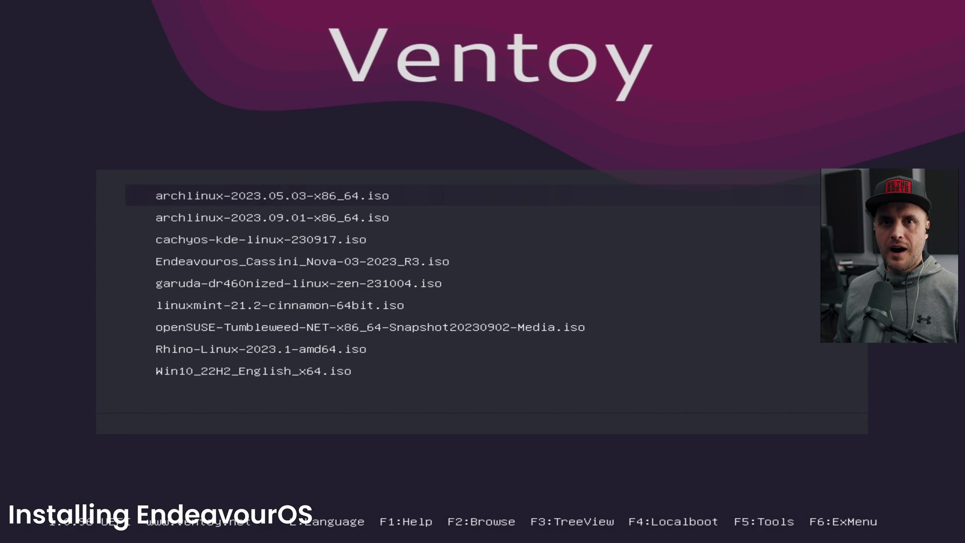
key(Down)
key(Down)
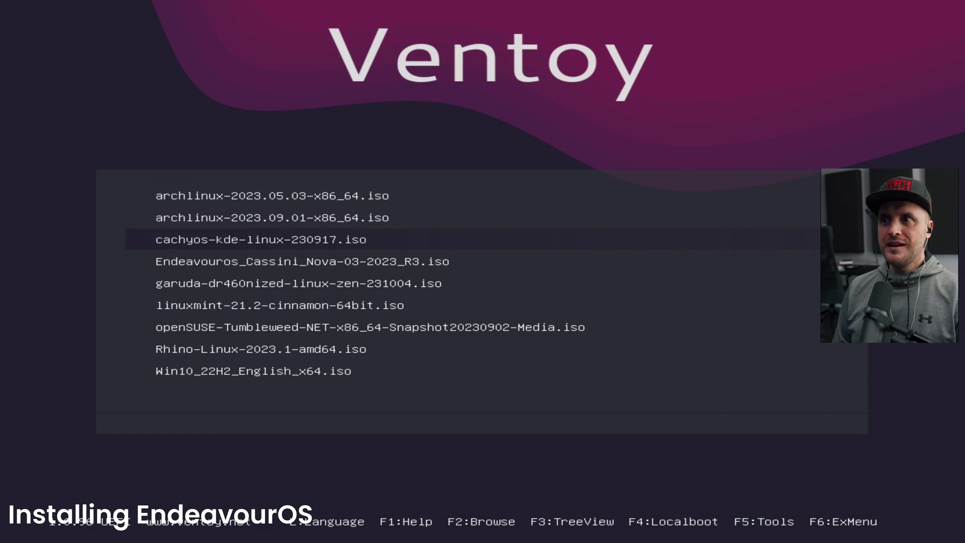
key(Down)
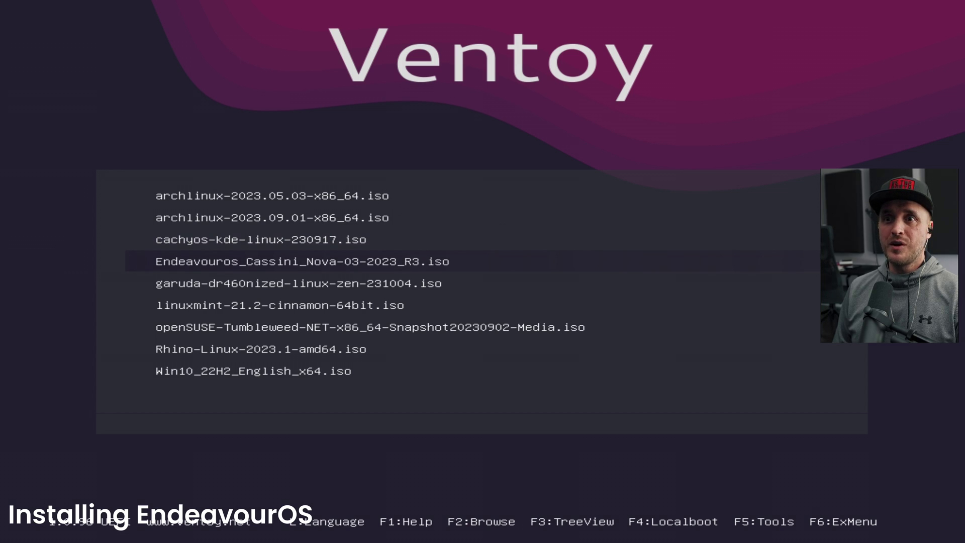
key(Down)
key(Up)
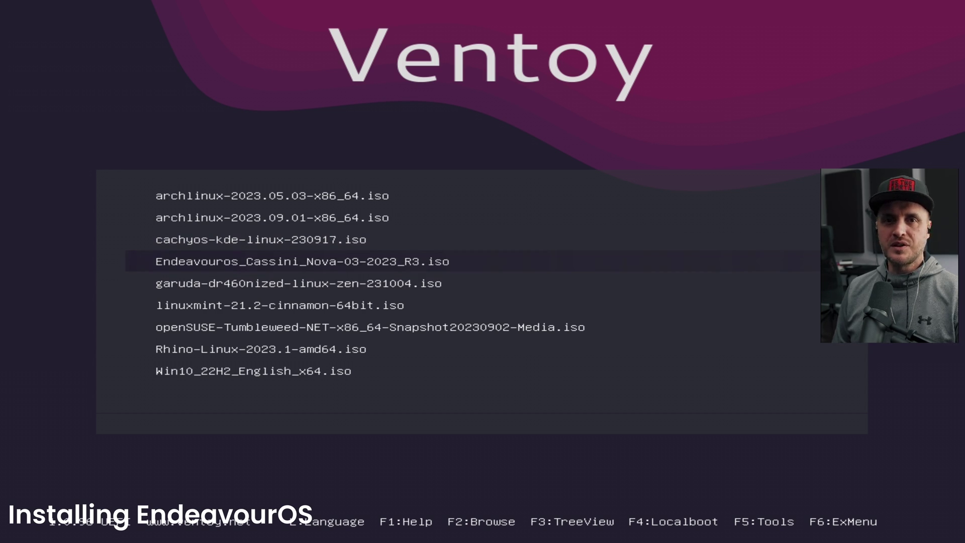
key(Return)
key(Return)
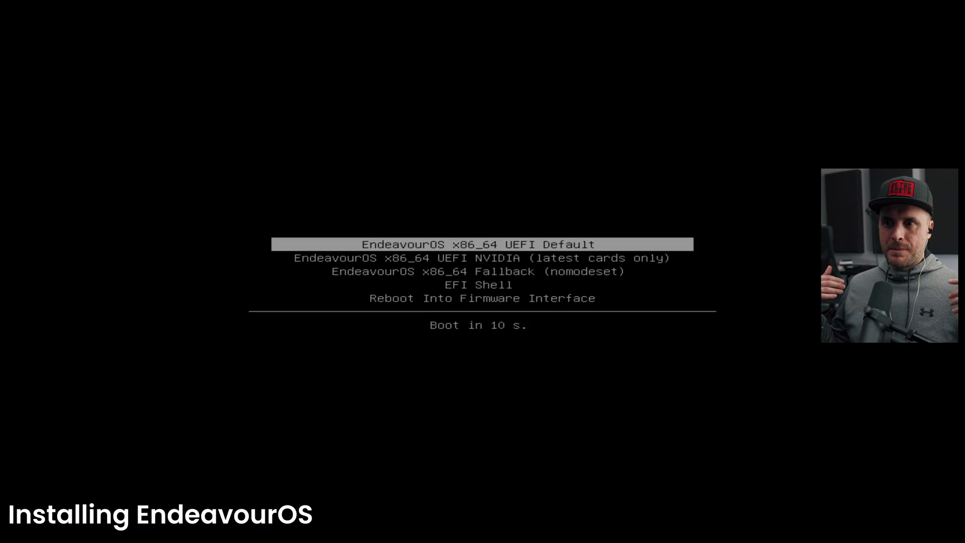
Step: Start the live session with the 'EndeavourOS x86_64 UEFI NVIDIA (latest cards only)' boot entry
key(Down)
key(Down)
key(Up)
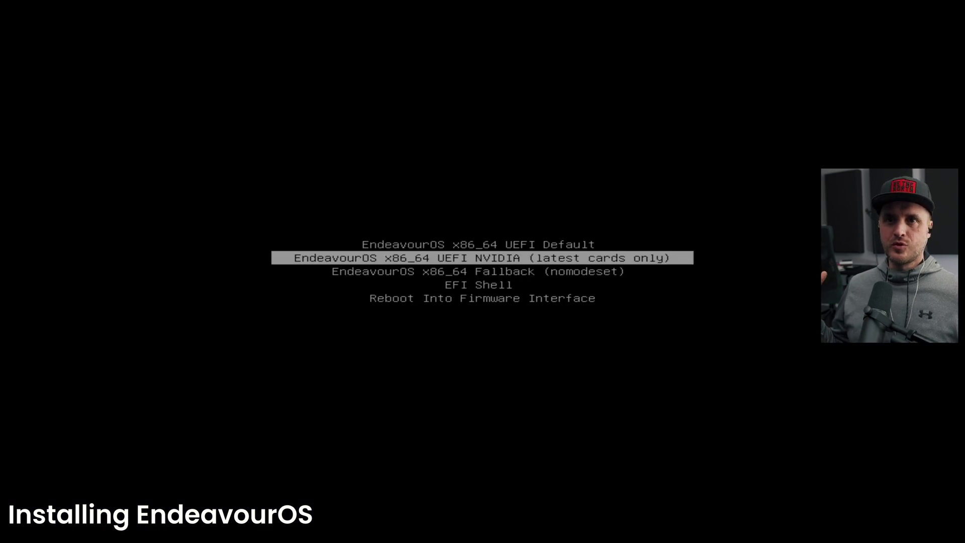
key(Up)
key(Down)
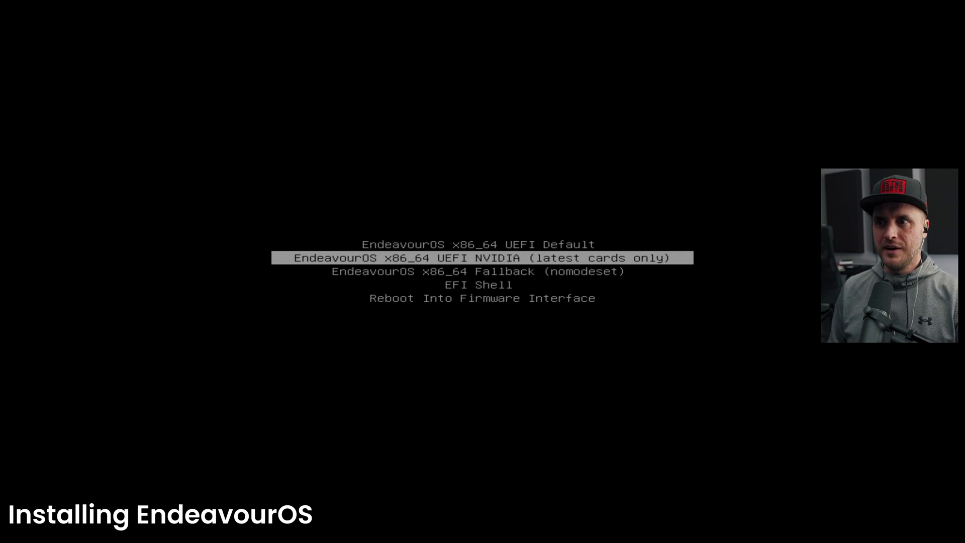
key(Up)
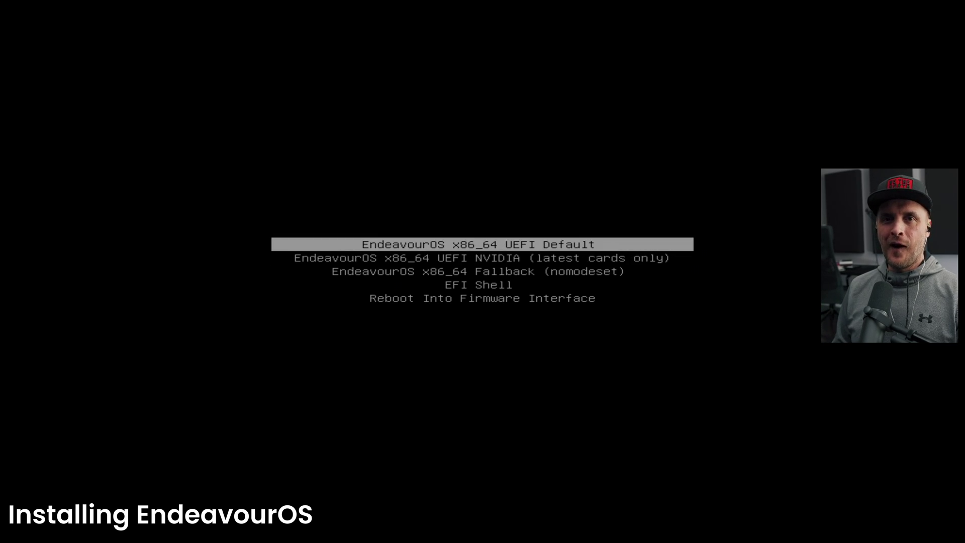
key(Down)
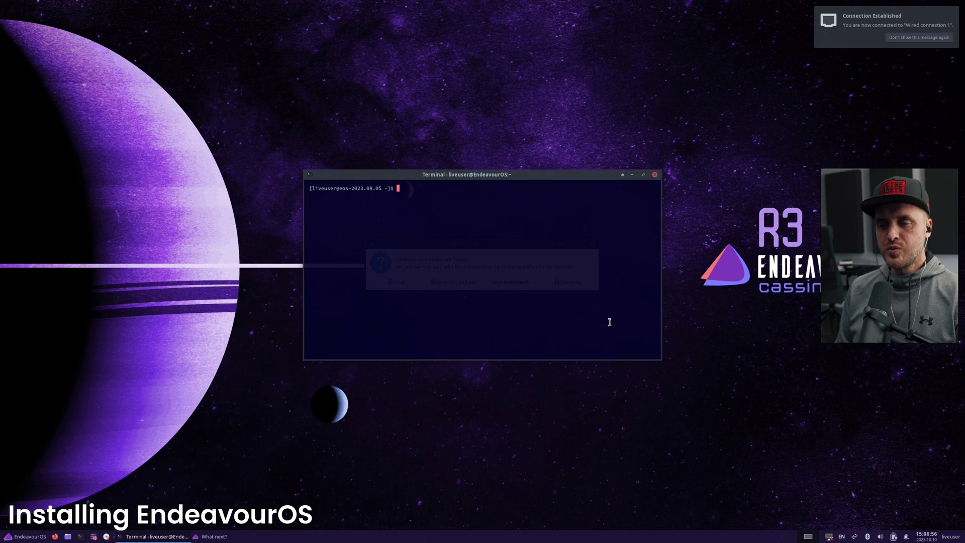
Step: Run nvidia-smi to confirm the GeForce RTX 4090 on driver 535.86.05, then wait for the network
text(nvidia-smi)
key(Return)
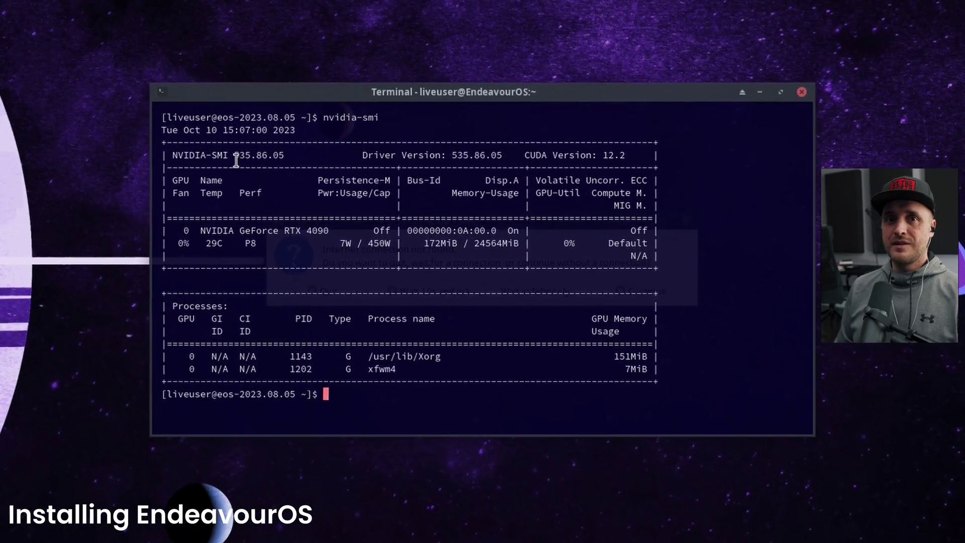
drag(235, 159, 288, 156)
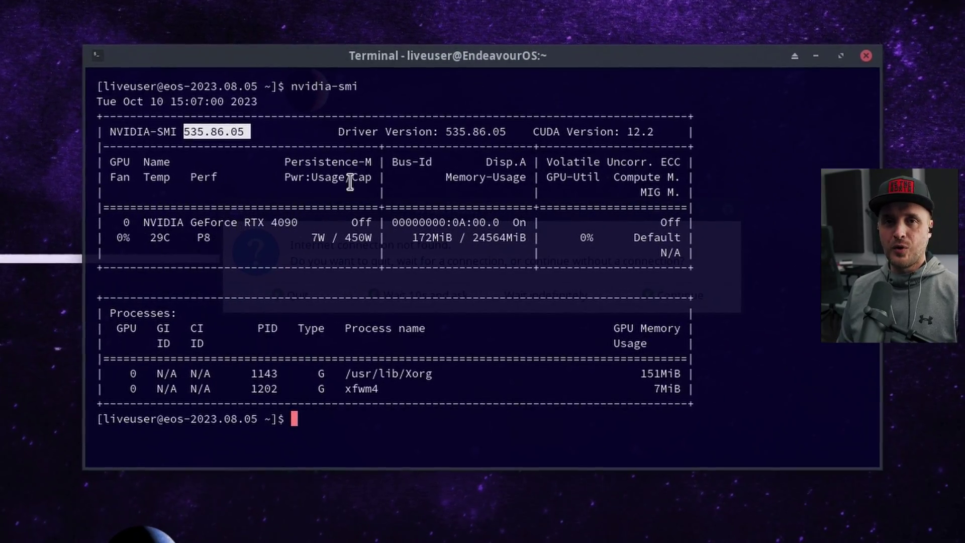
drag(149, 222, 375, 223)
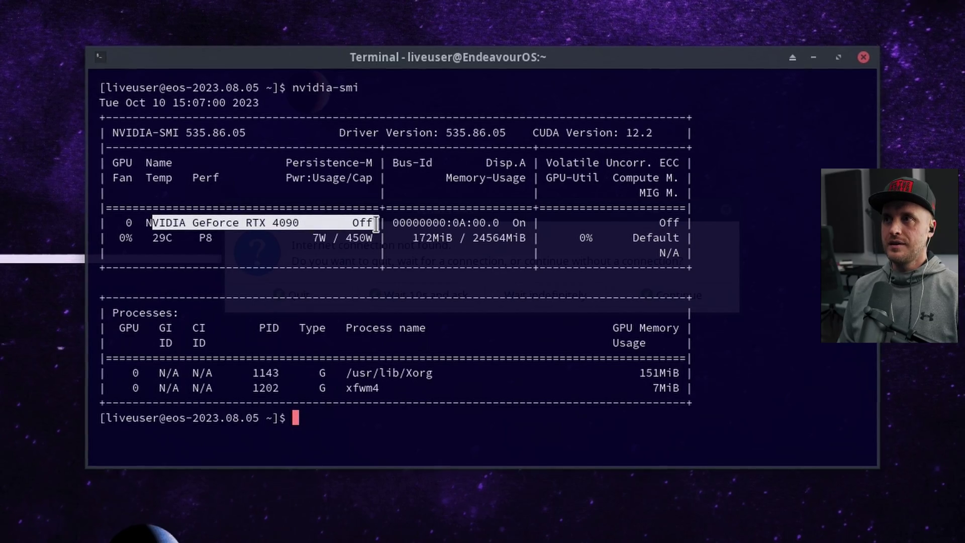
click(454, 258)
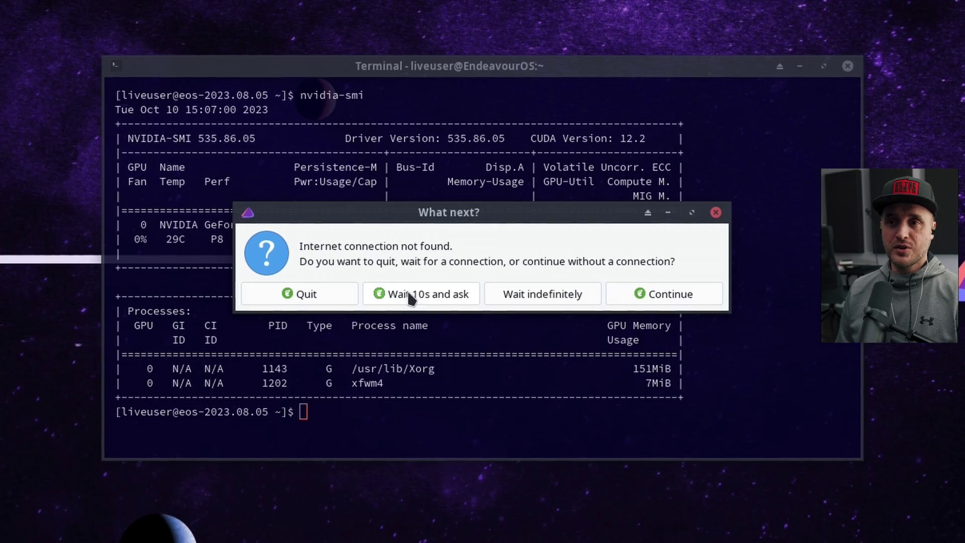
click(409, 295)
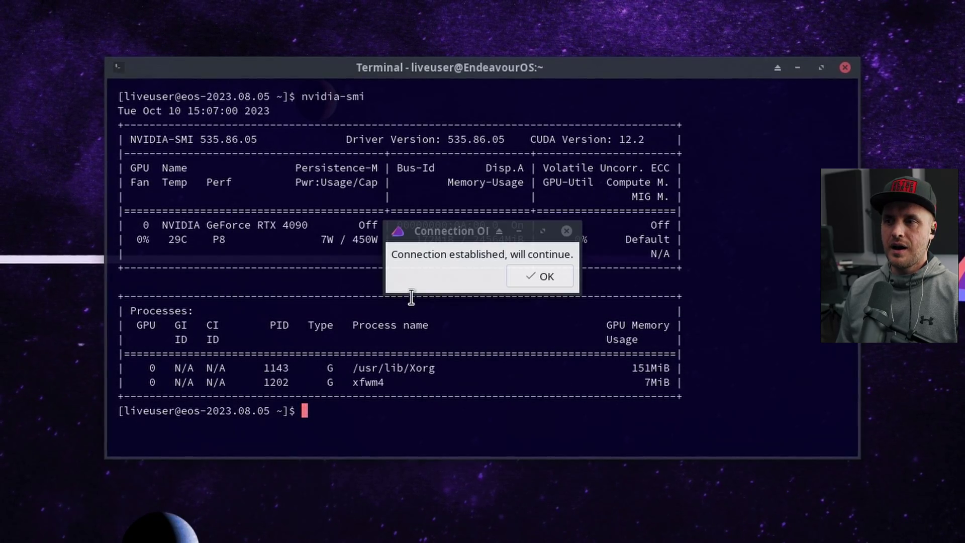
click(549, 276)
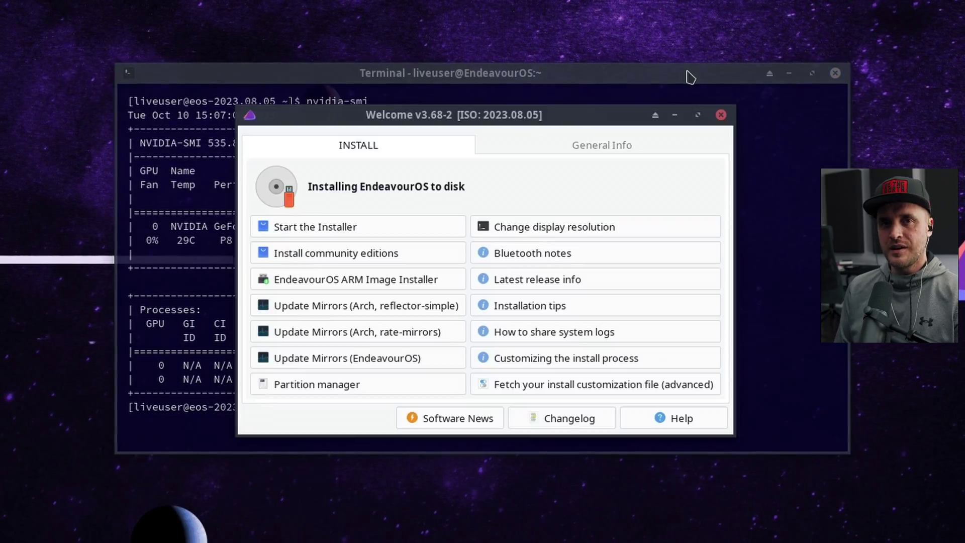
Step: Minimize the terminal and launch the EndeavourOS installer using the Online method
drag(689, 76, 715, 59)
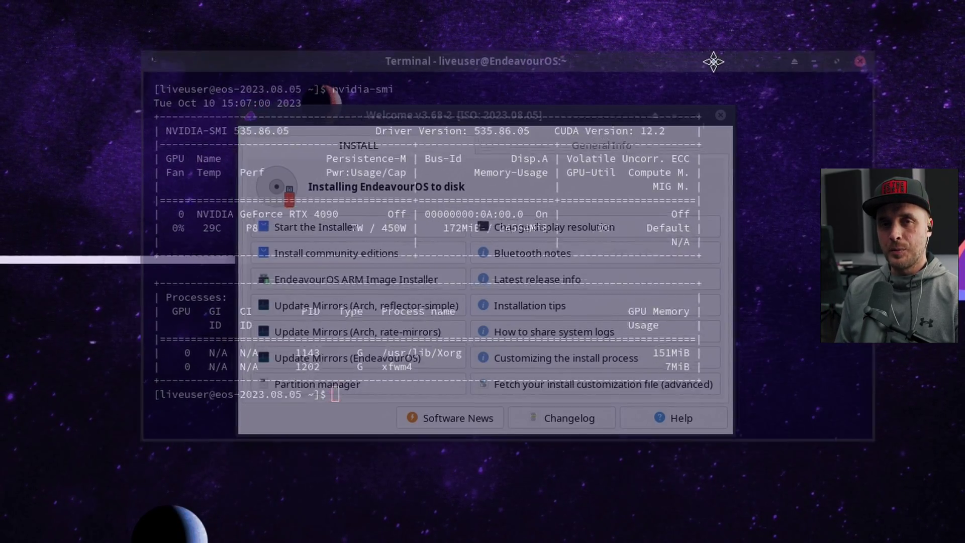
click(816, 60)
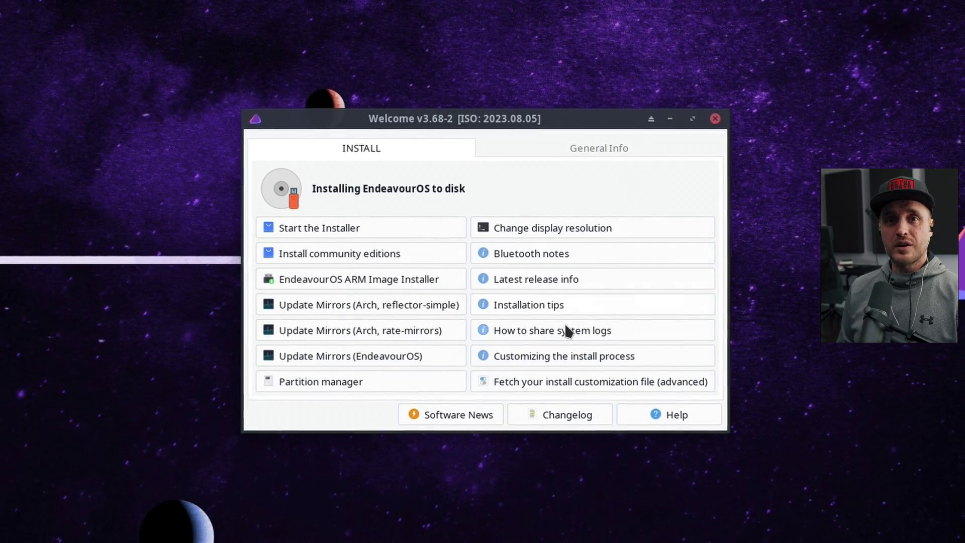
click(354, 233)
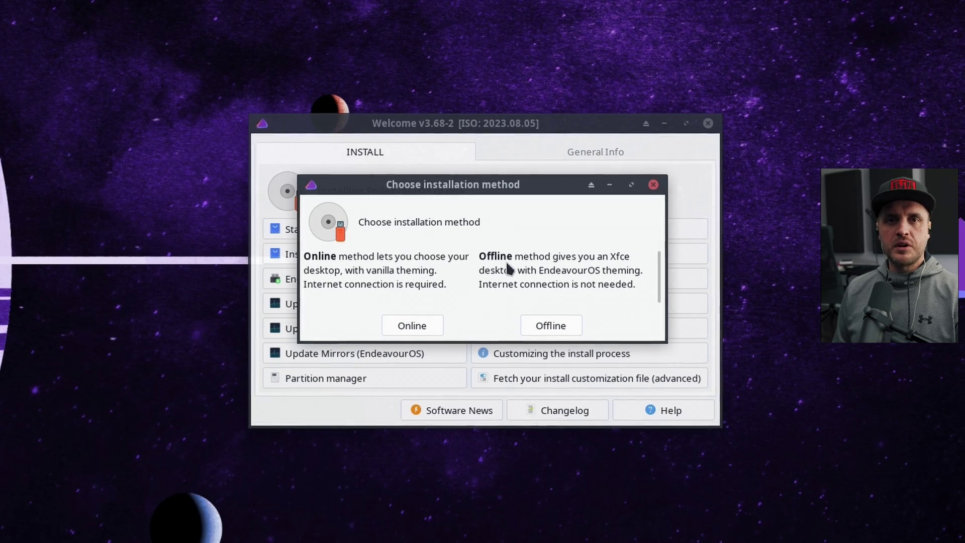
click(417, 327)
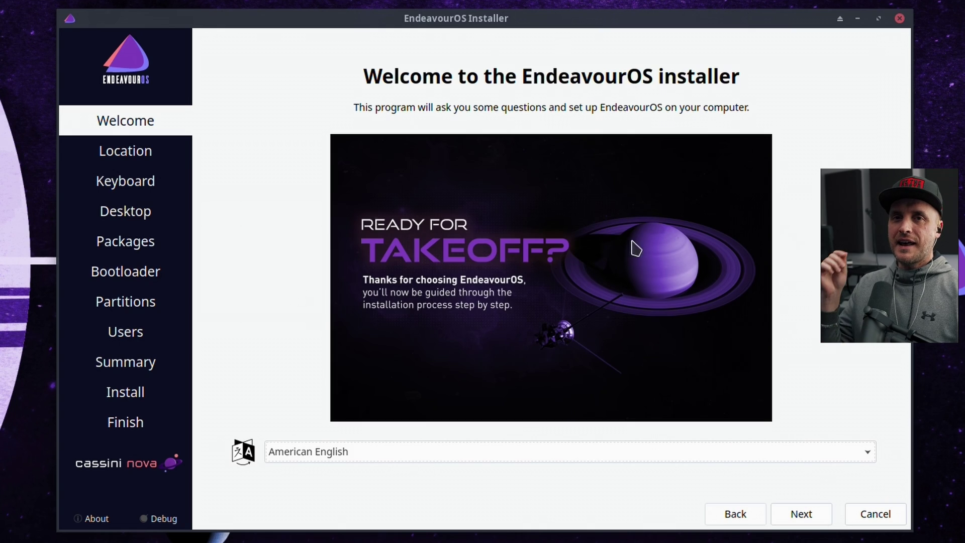
Step: Keep Toronto as the location and choose English (US, intl., with dead keys), testing with 'héhé xD'
click(806, 515)
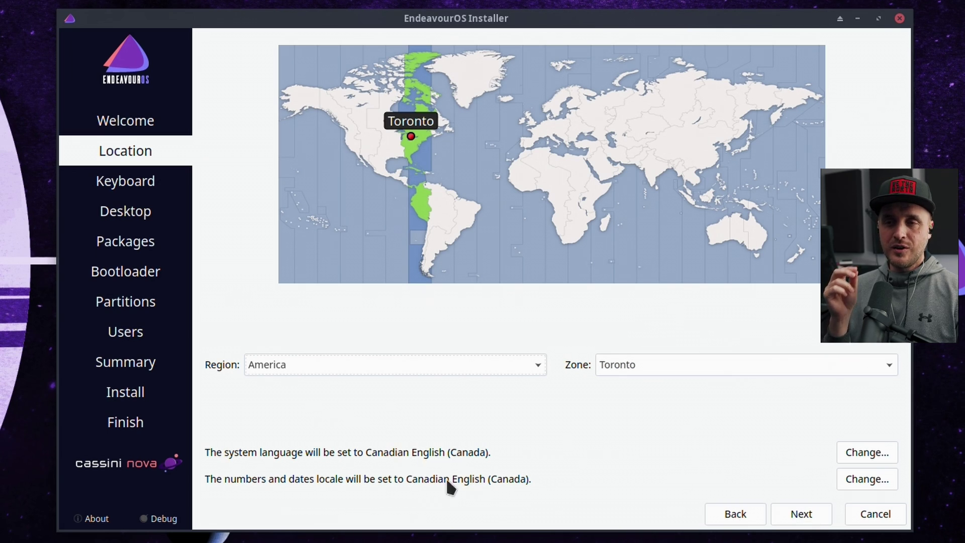
click(798, 519)
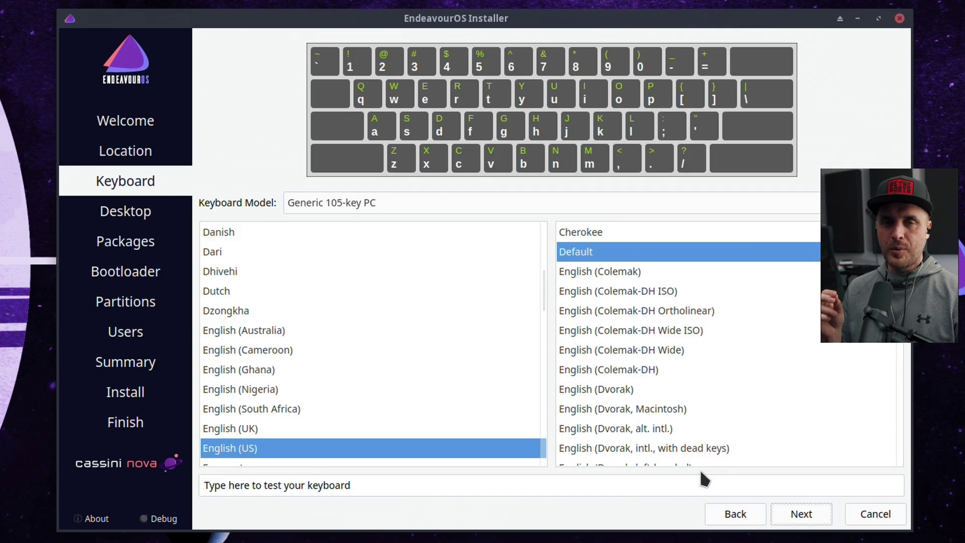
scroll(688, 284, down, 2)
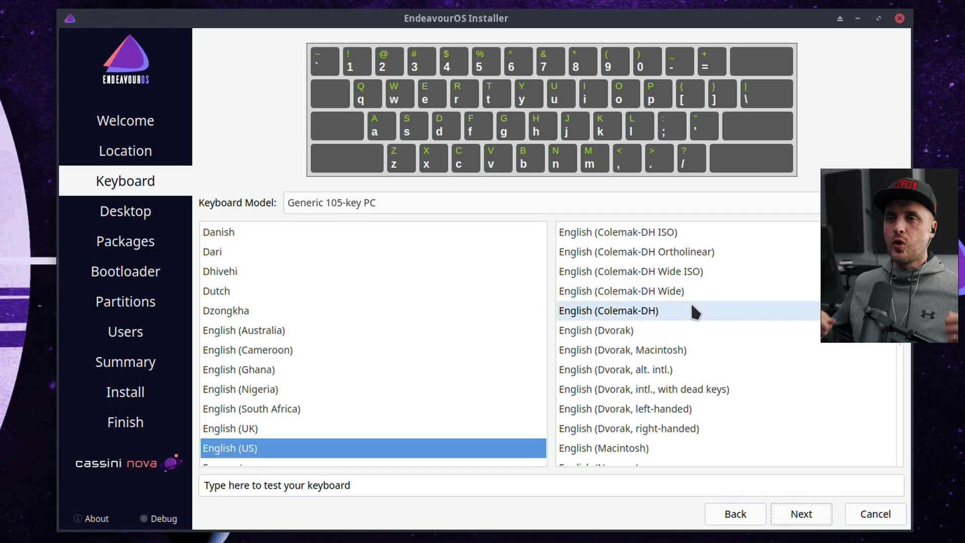
scroll(696, 304, down, 2)
click(683, 368)
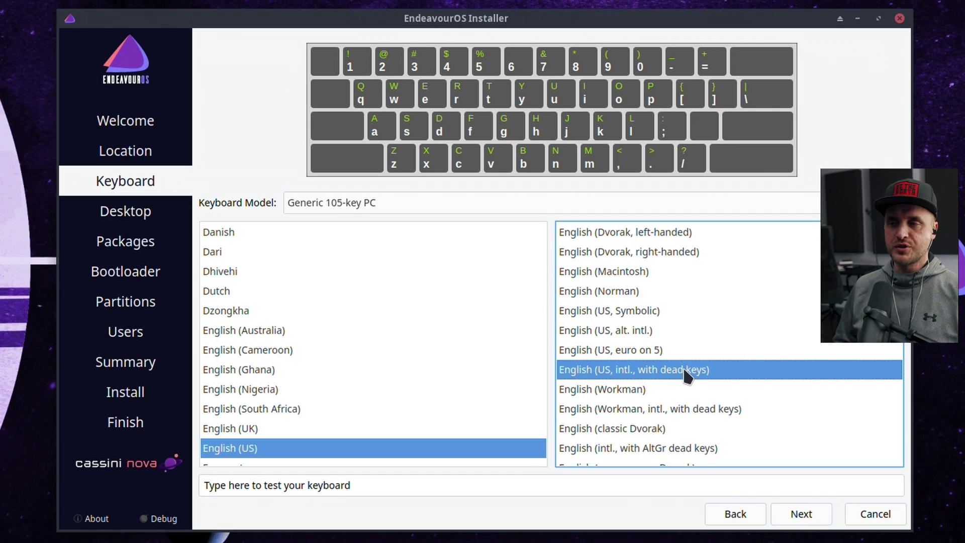
click(508, 486)
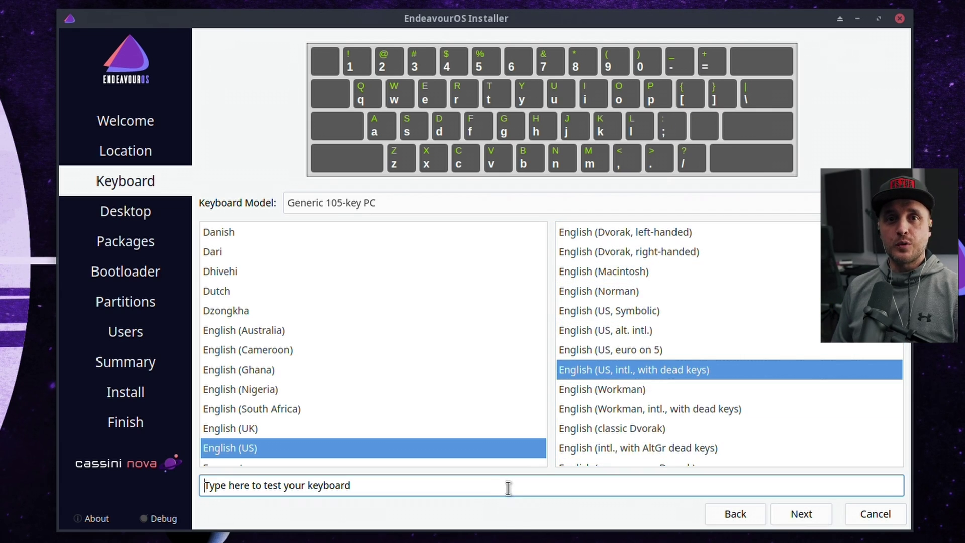
text(héhé xD)
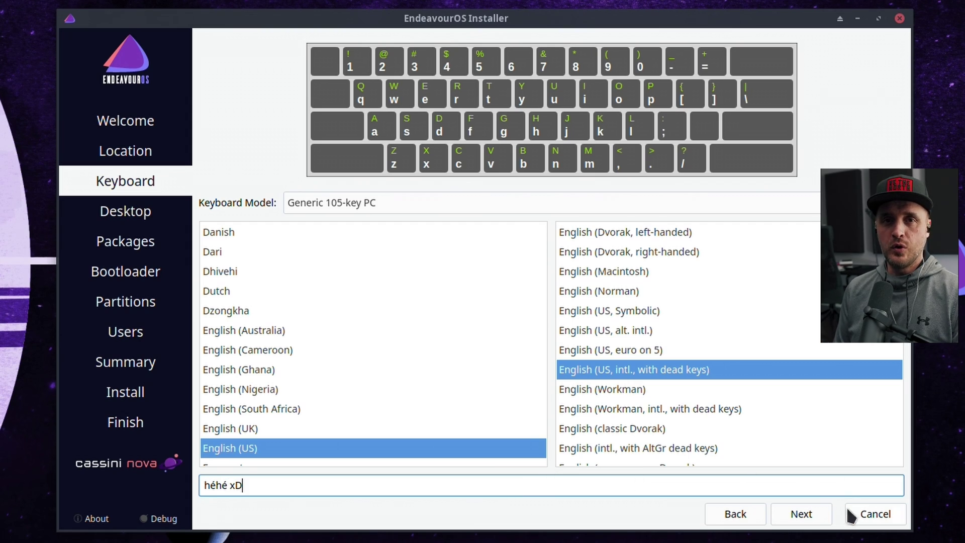
Step: Preview each desktop option from No Desktop through Xfce4, i3-wm, Plasma KDE, GNOME, Cinnamon, Mate and Budgie
click(809, 517)
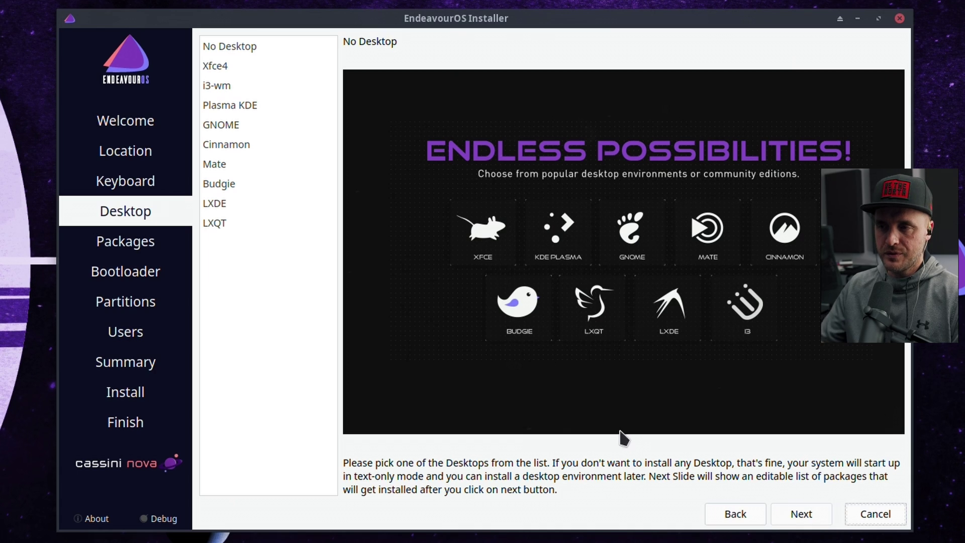
click(234, 48)
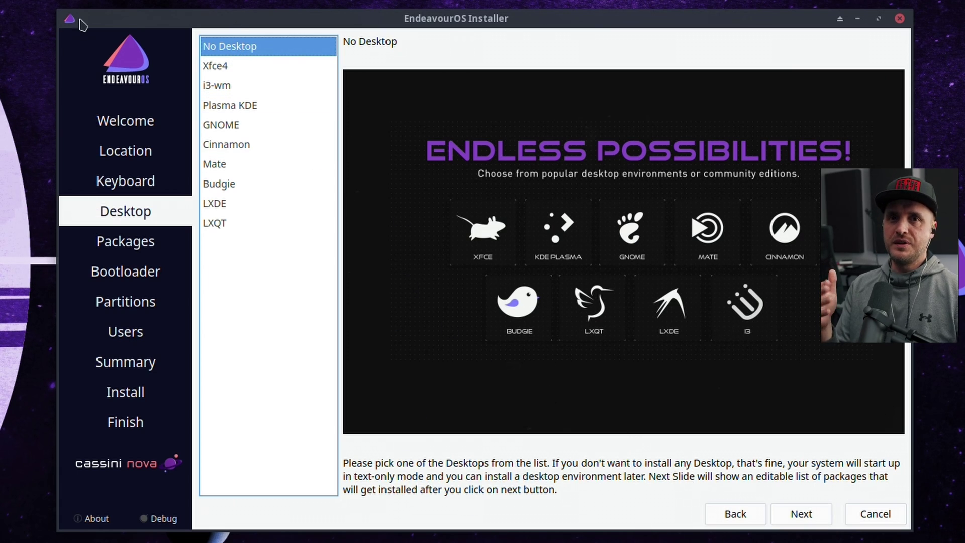
click(224, 66)
click(229, 85)
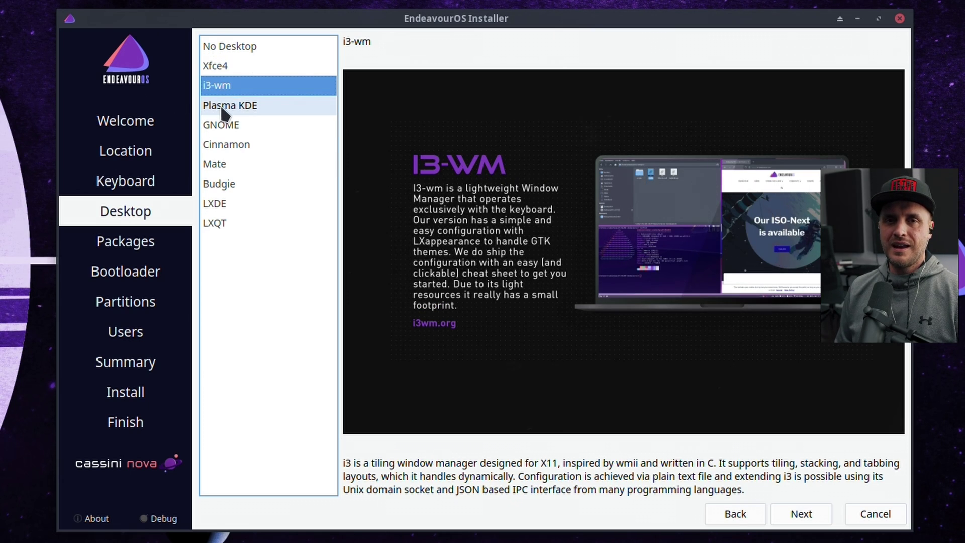
click(220, 104)
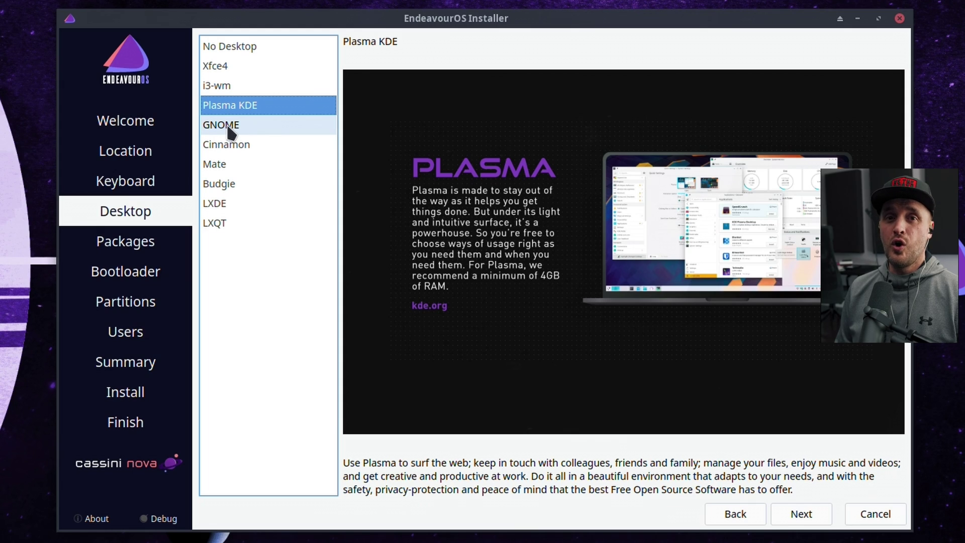
click(230, 132)
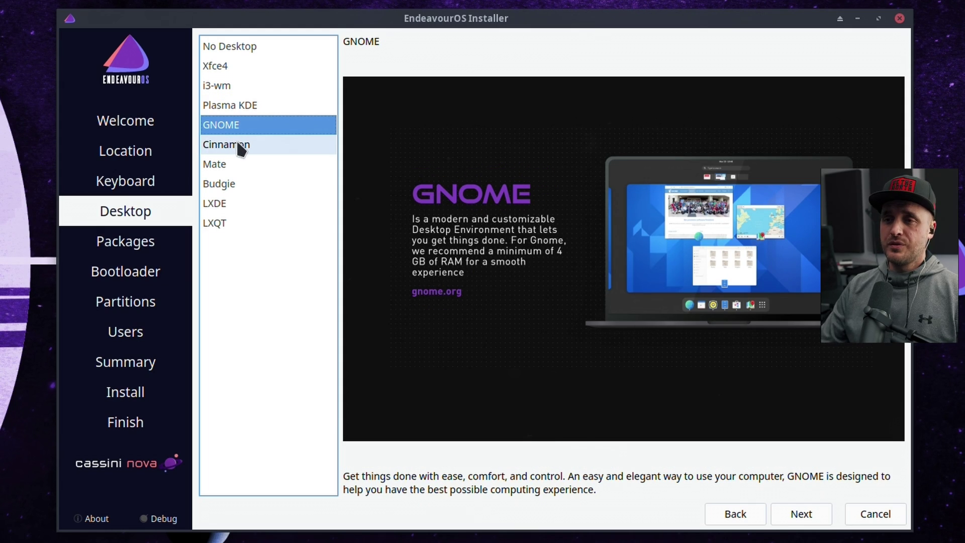
click(238, 143)
click(236, 163)
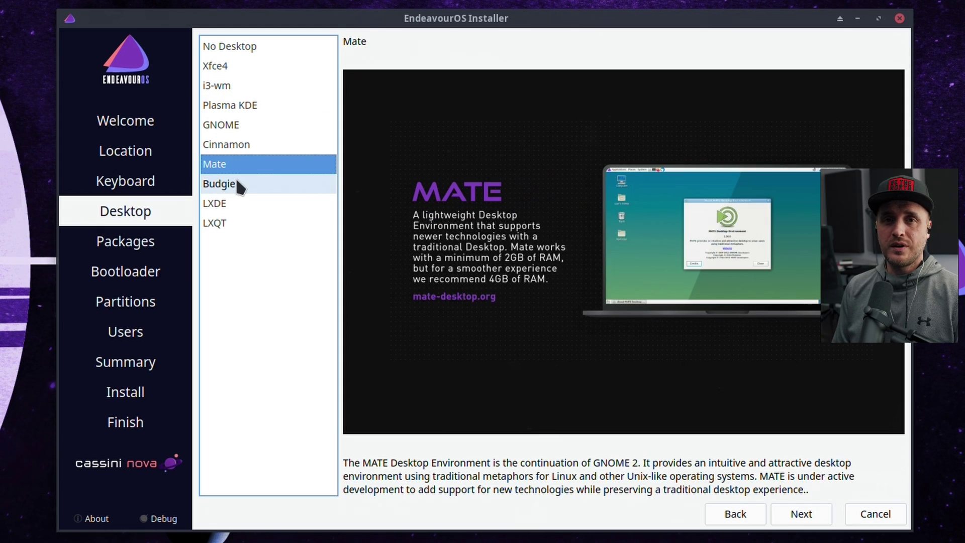
click(236, 184)
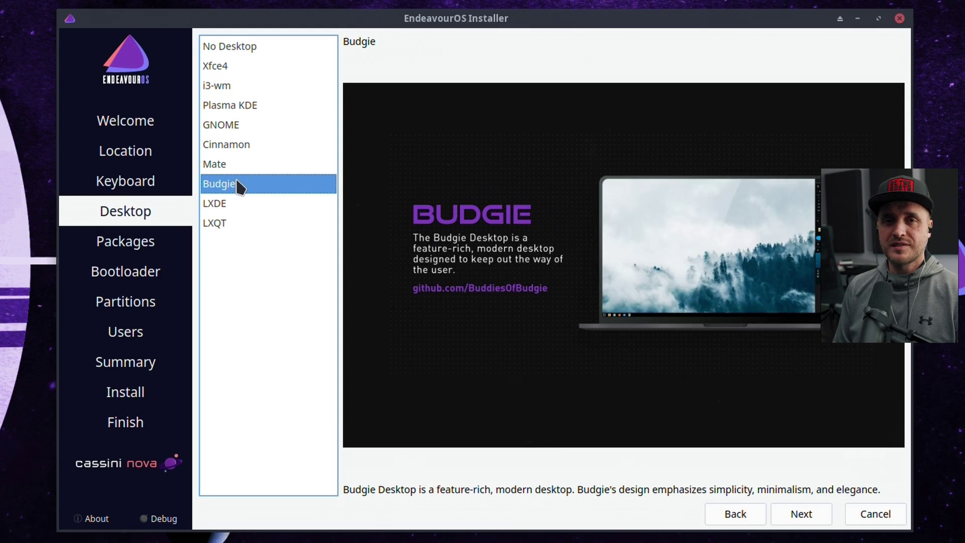
Step: Recheck i3-wm, Plasma KDE and Cinnamon, then select Plasma KDE
click(222, 87)
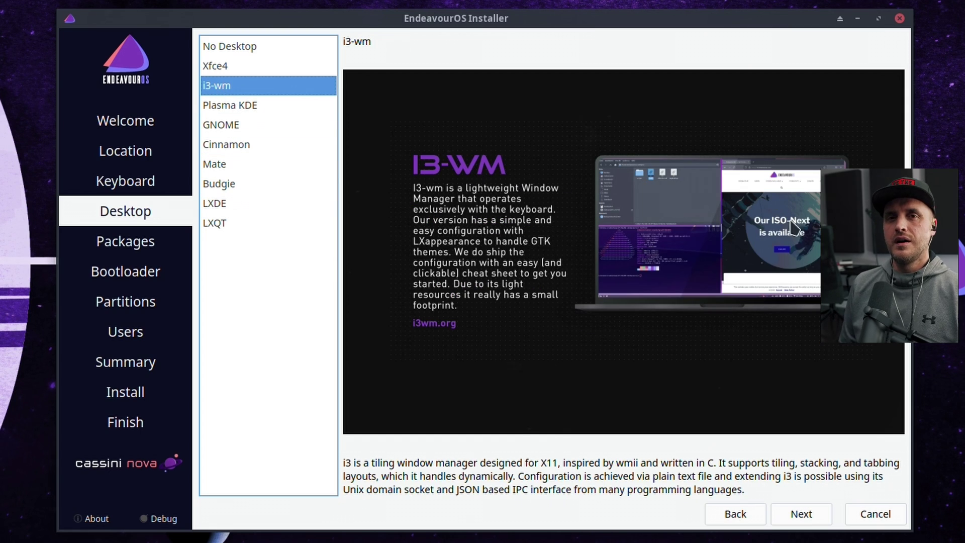
click(234, 106)
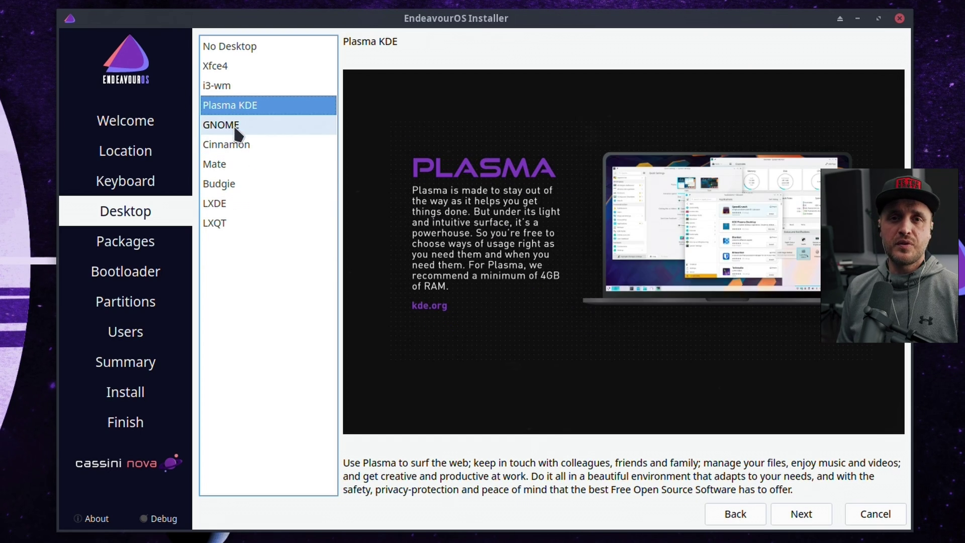
click(236, 143)
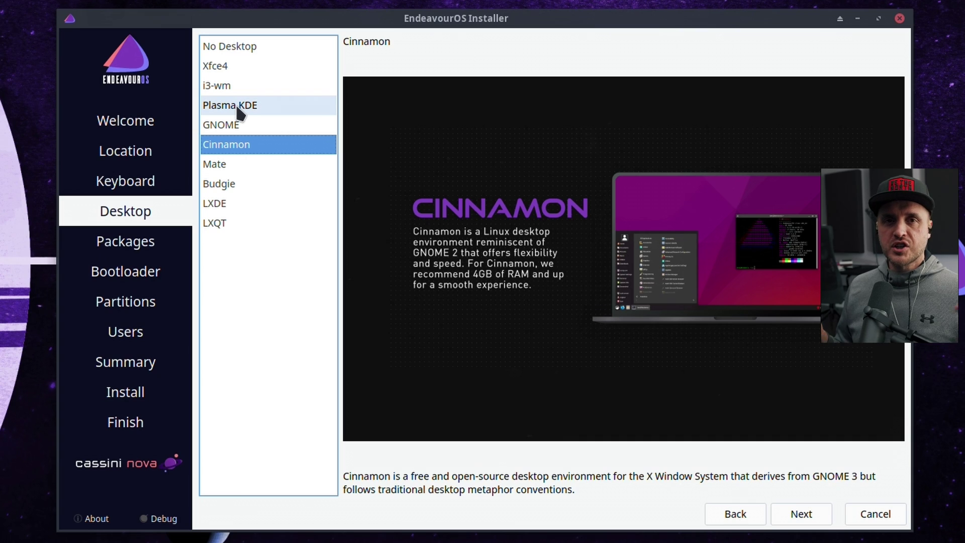
click(239, 112)
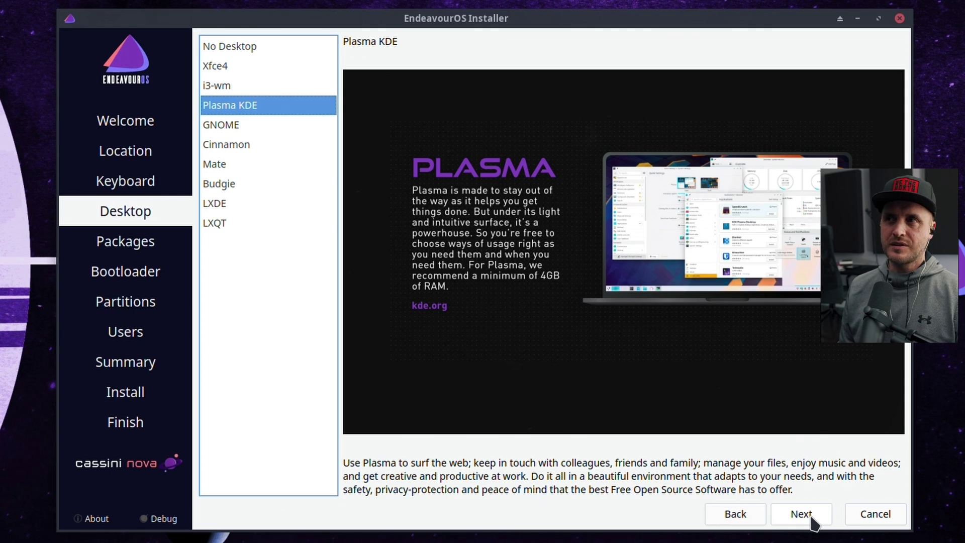
Step: Inspect the Desktop-Base + Common packages, GPU drivers and EndeavourOS applications selection groups
click(809, 517)
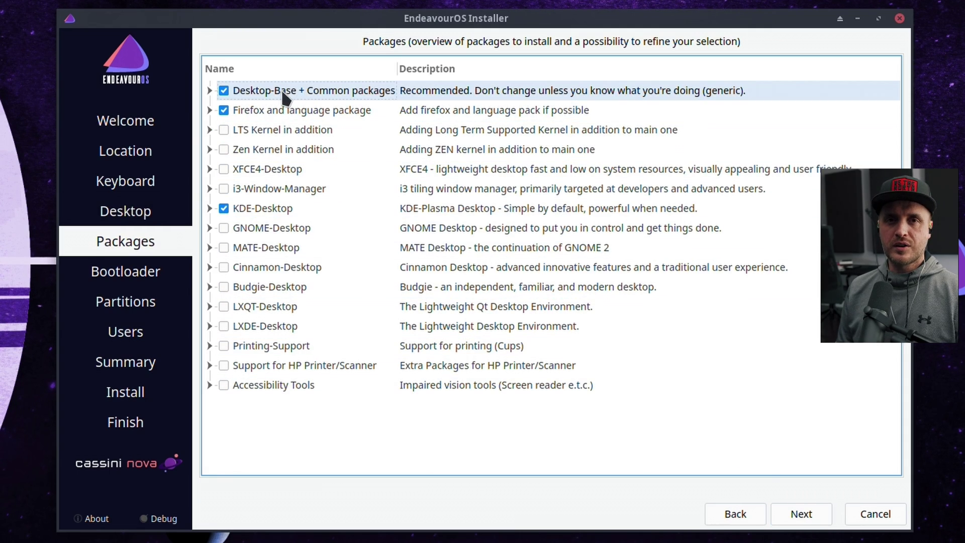
click(208, 89)
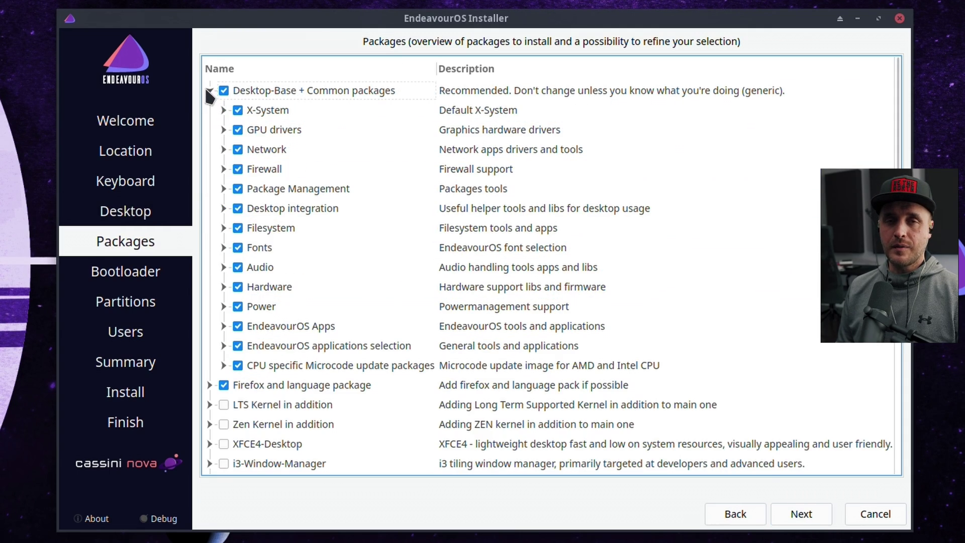
click(224, 130)
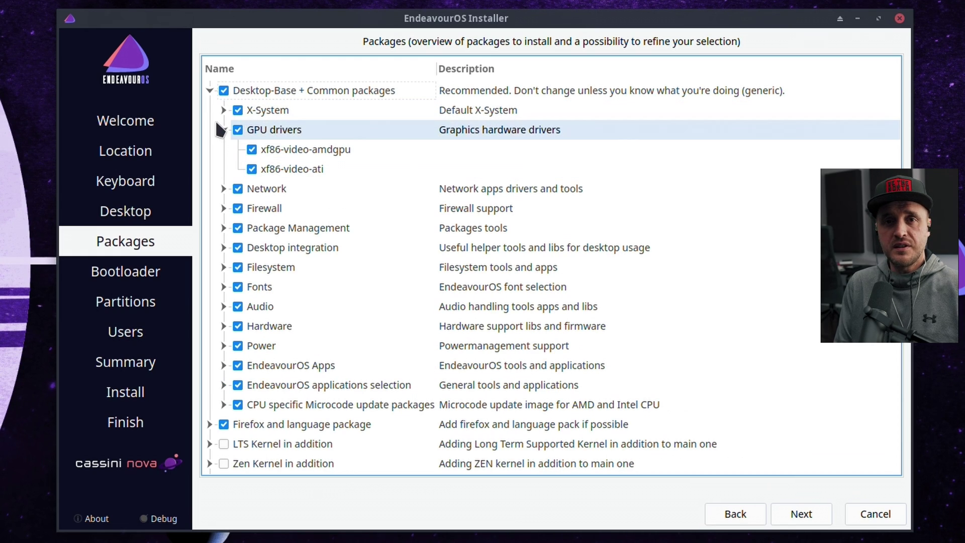
click(223, 129)
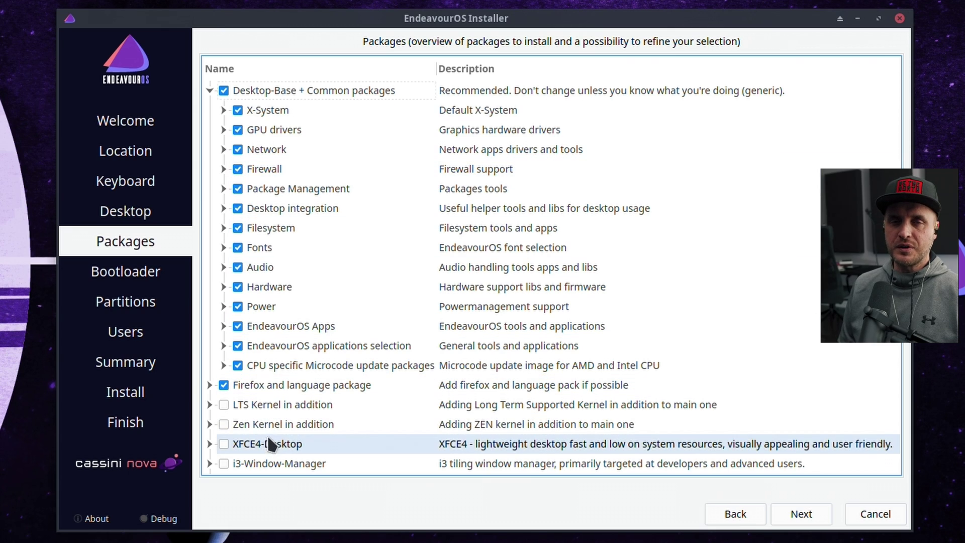
click(224, 346)
scroll(321, 375, down, 3)
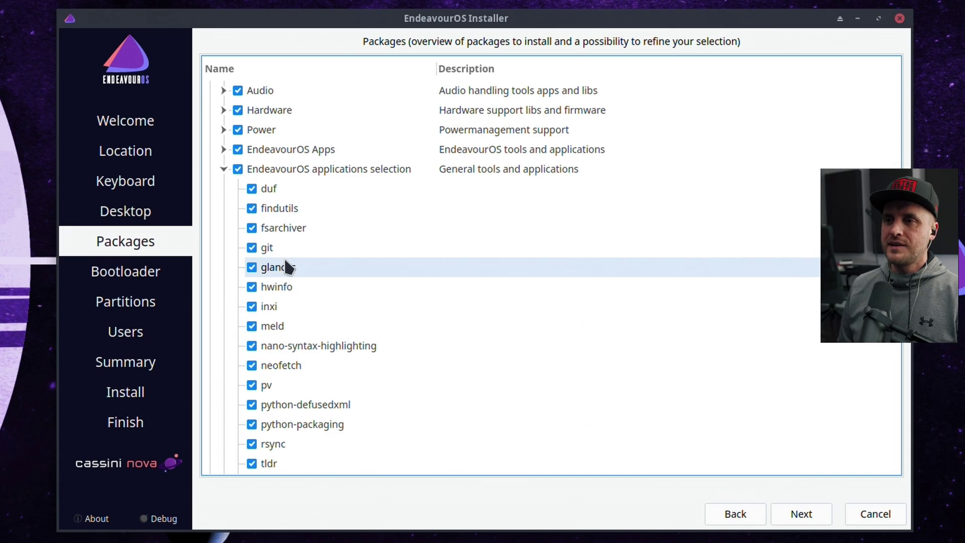
scroll(288, 266, down, 2)
scroll(292, 391, up, 1)
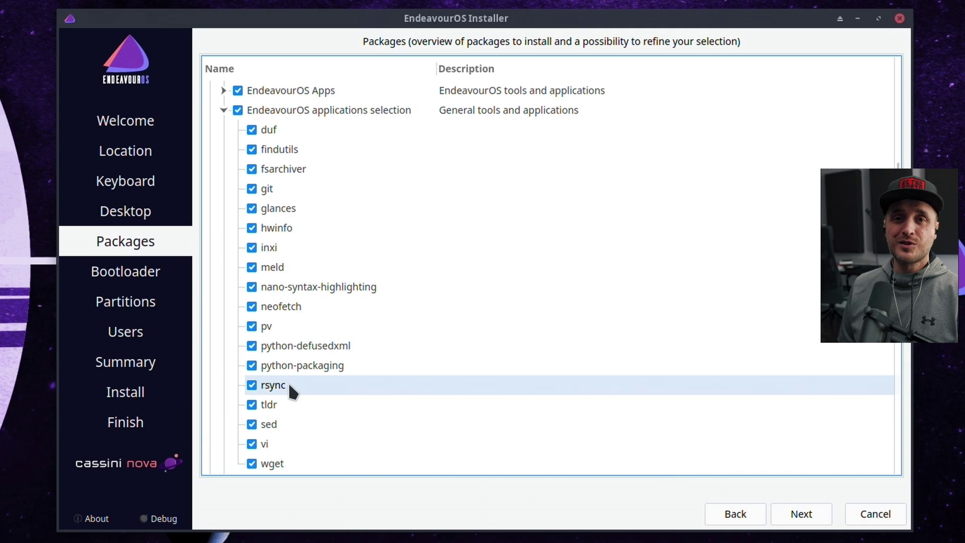
scroll(290, 381, up, 1)
click(223, 169)
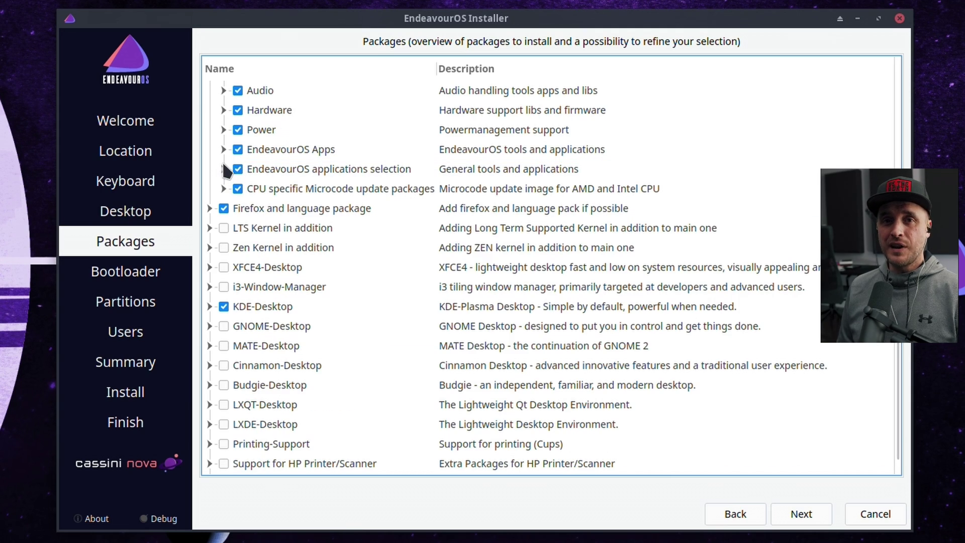
Step: Look through the EndeavourOS Apps, Zen Kernel and LTS Kernel package groups
click(223, 149)
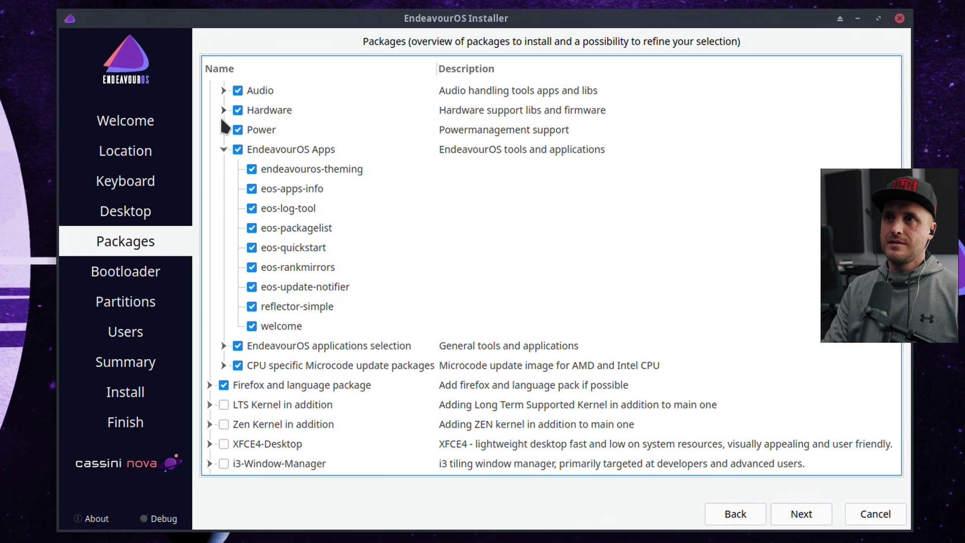
click(223, 149)
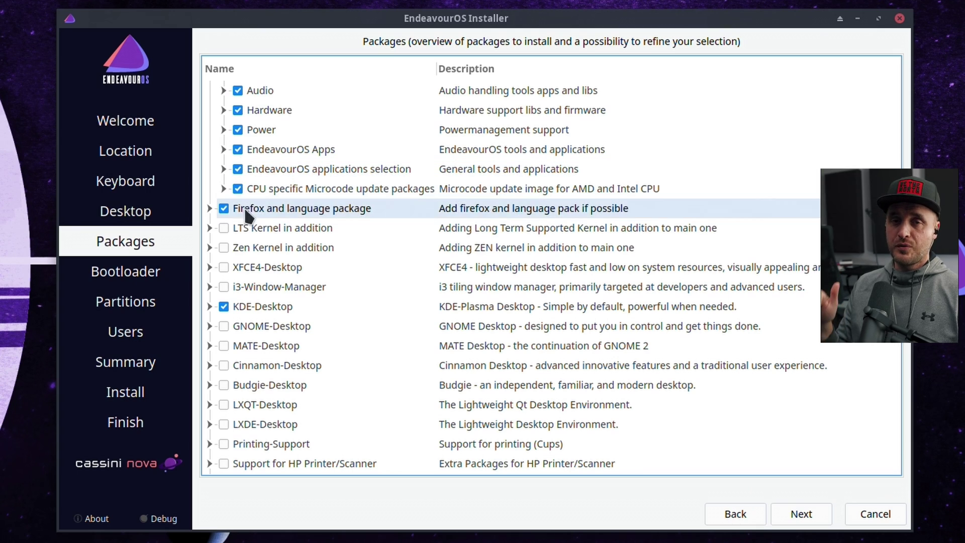
click(209, 247)
click(208, 248)
click(209, 227)
click(209, 228)
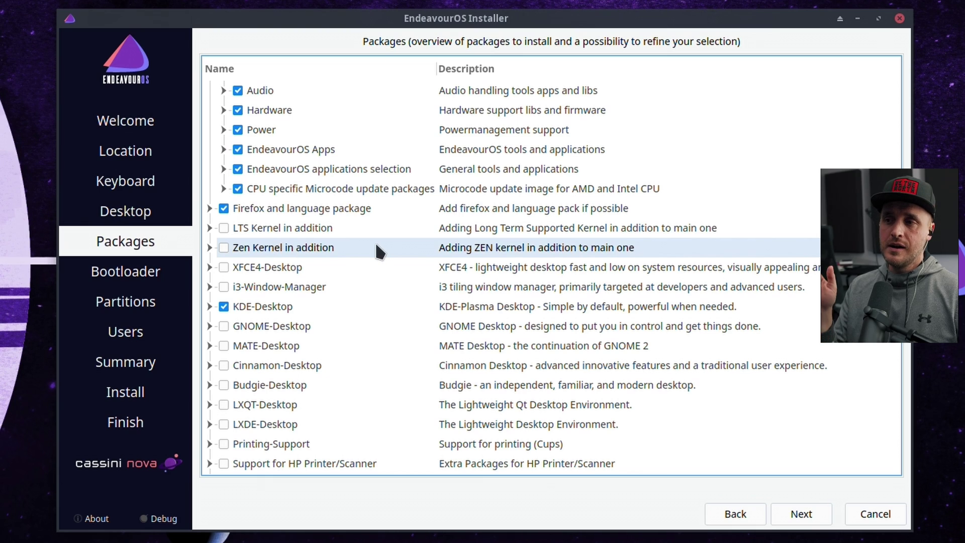
Step: Add Printing-Support to the install and review its packages
scroll(377, 248, down, 1)
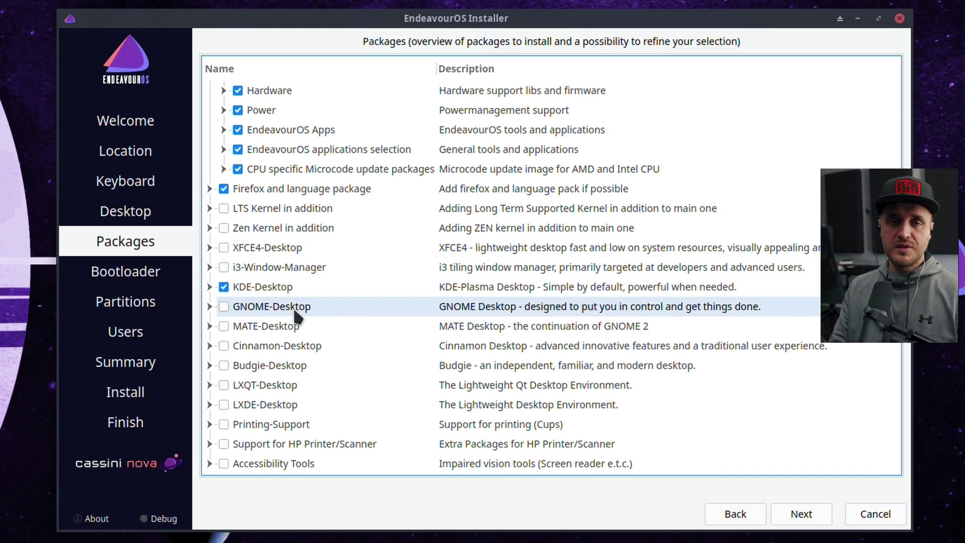
click(224, 423)
click(209, 423)
scroll(284, 407, down, 2)
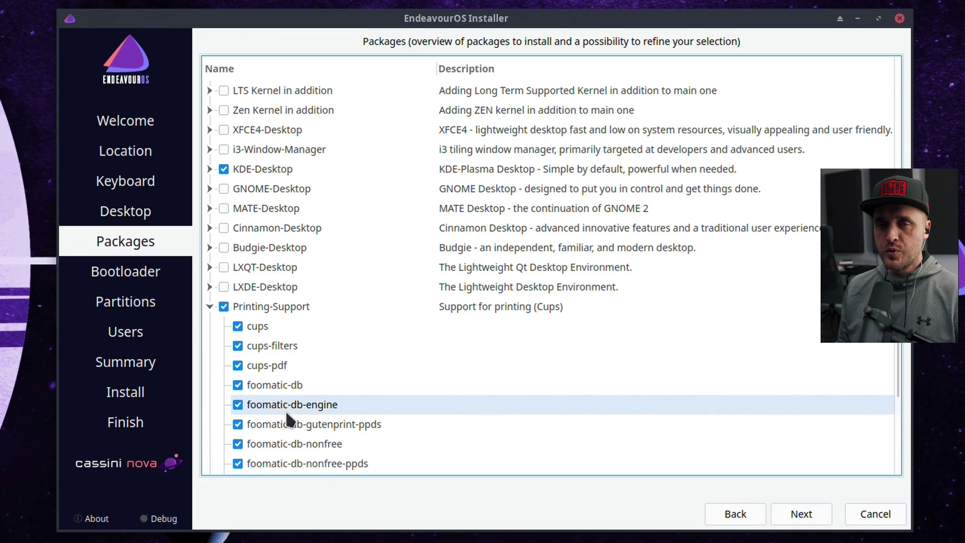
scroll(271, 335, down, 2)
scroll(276, 352, down, 1)
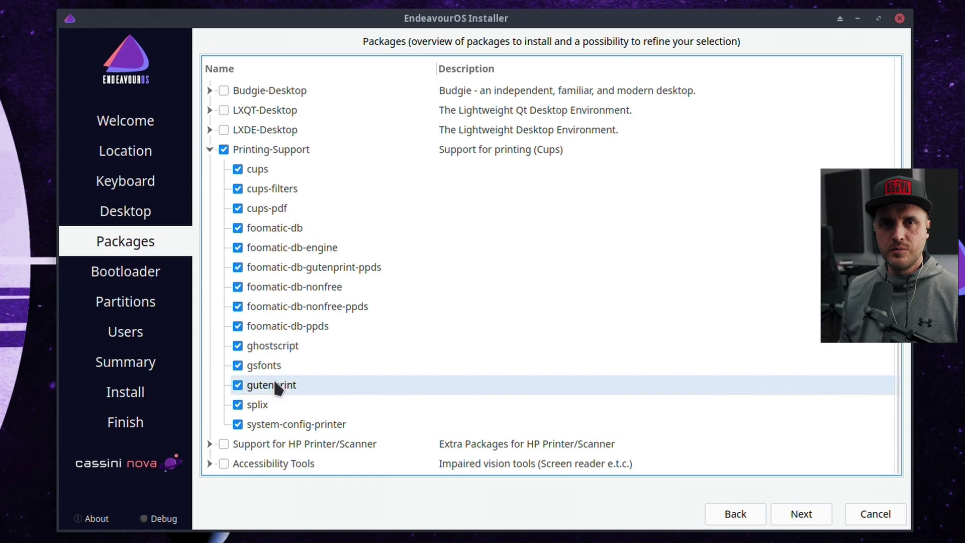
click(209, 150)
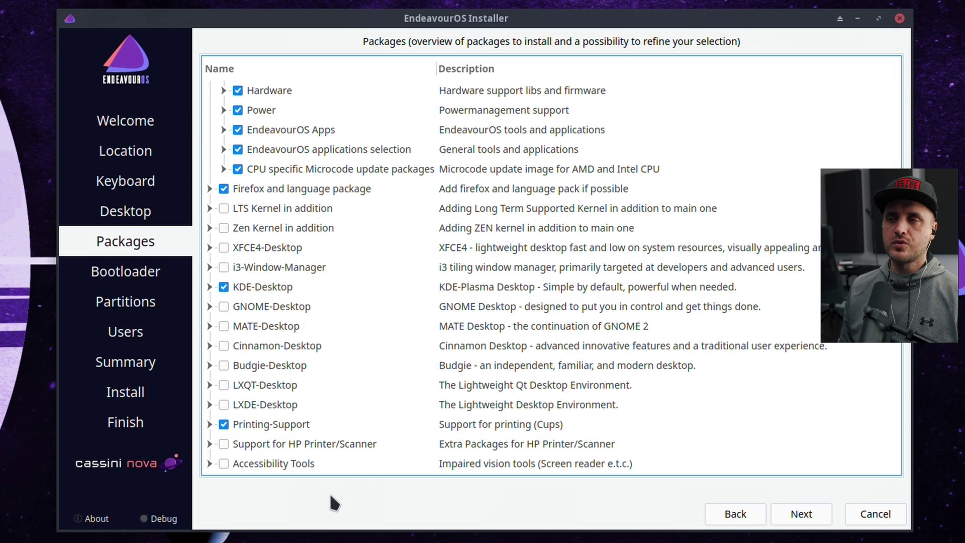
click(800, 513)
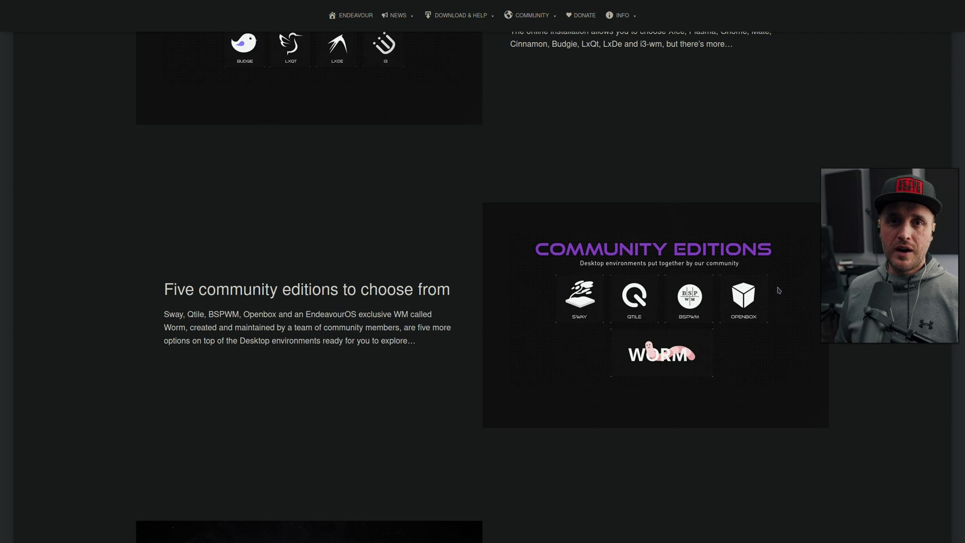
Step: Scroll the EndeavourOS website to the Sway, Qtile, BSPWM, Openbox and Worm community editions
scroll(784, 302, down, 10)
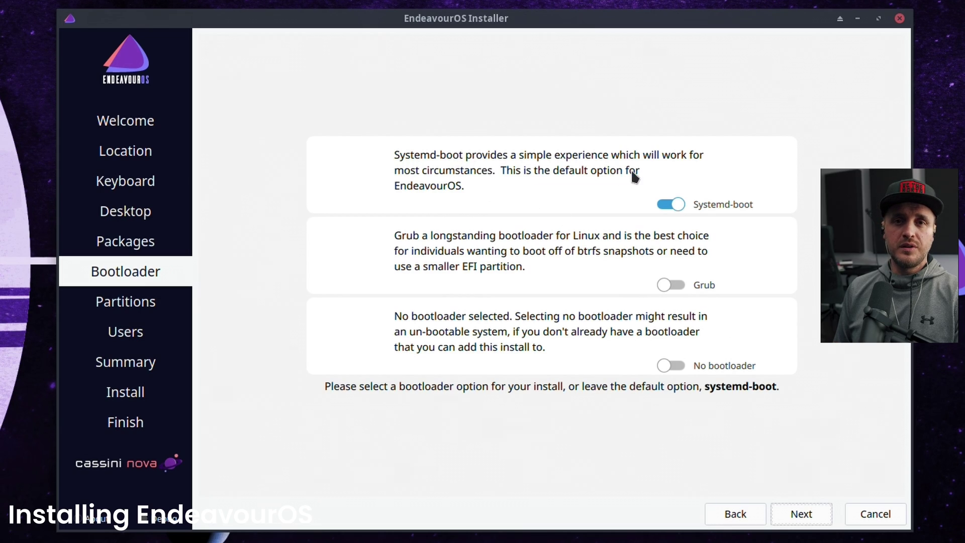
Step: Switch the bootloader from Systemd-boot to Grub
click(684, 285)
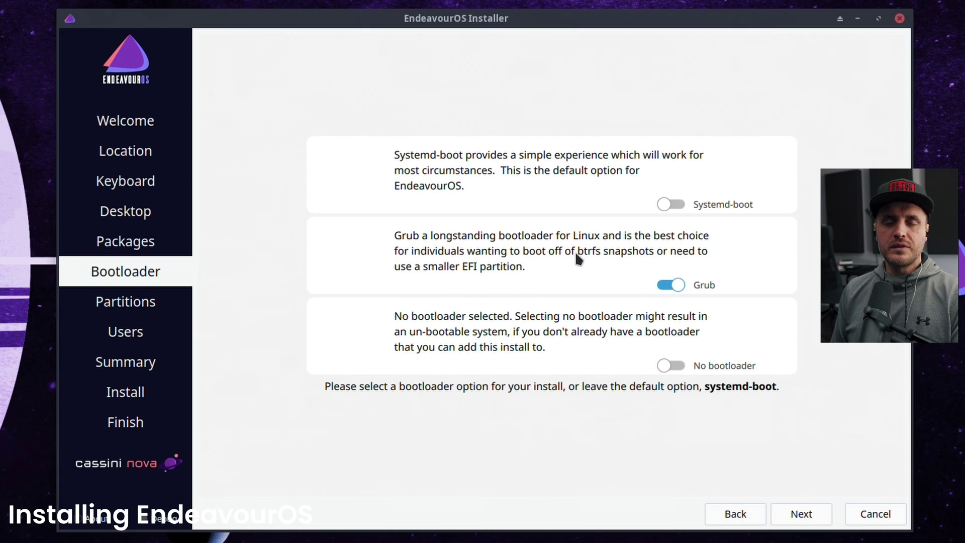
Step: Erase the KINGSTON SA400S37240G (/dev/sdb) with a btrfs filesystem, then close Thunar
click(802, 516)
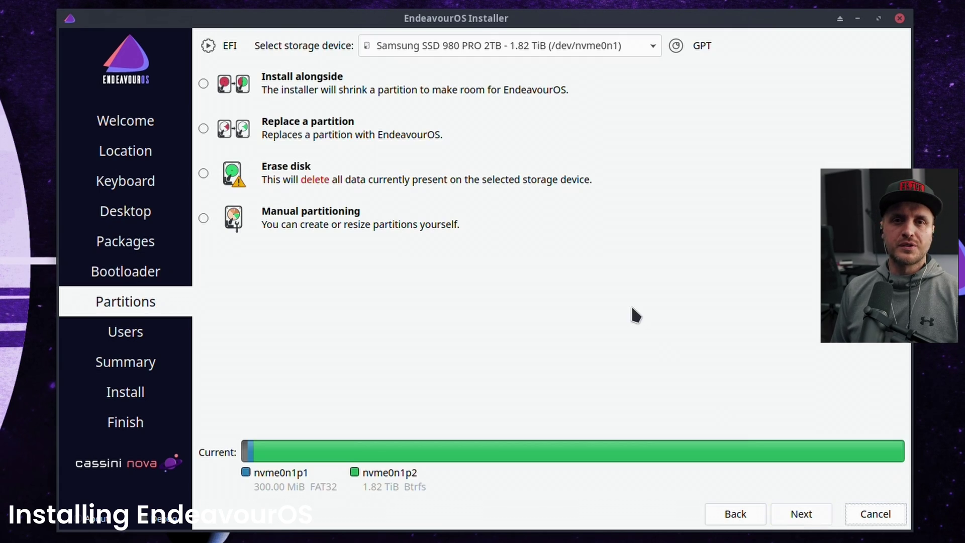
click(481, 48)
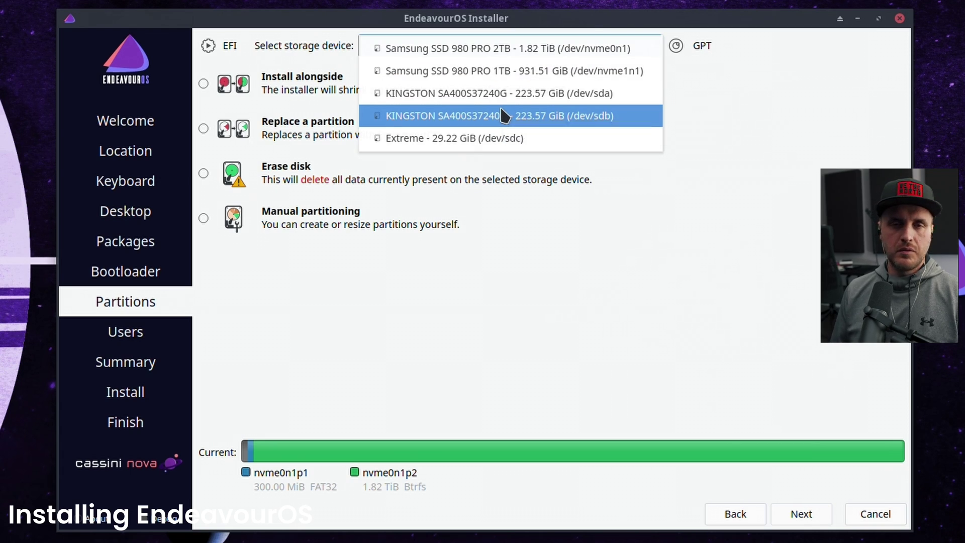
click(500, 115)
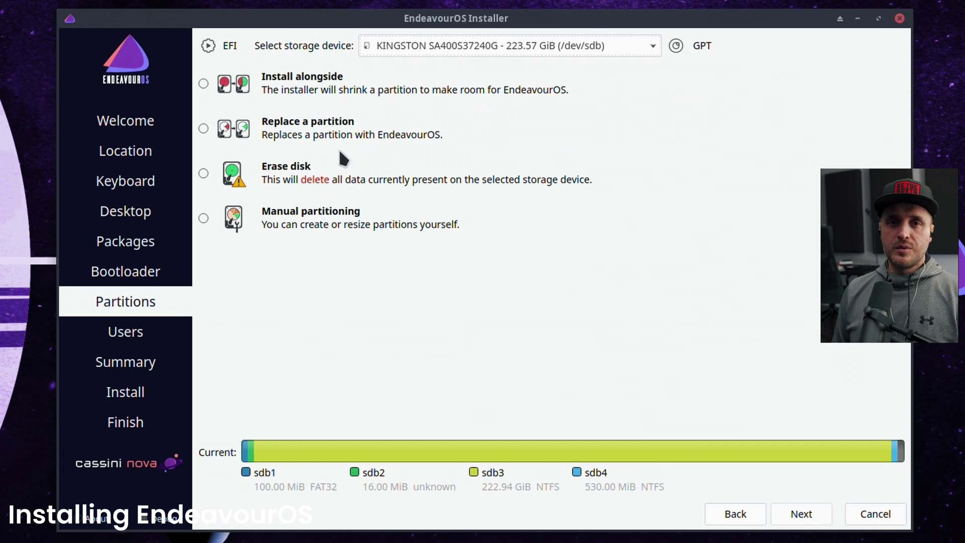
click(203, 174)
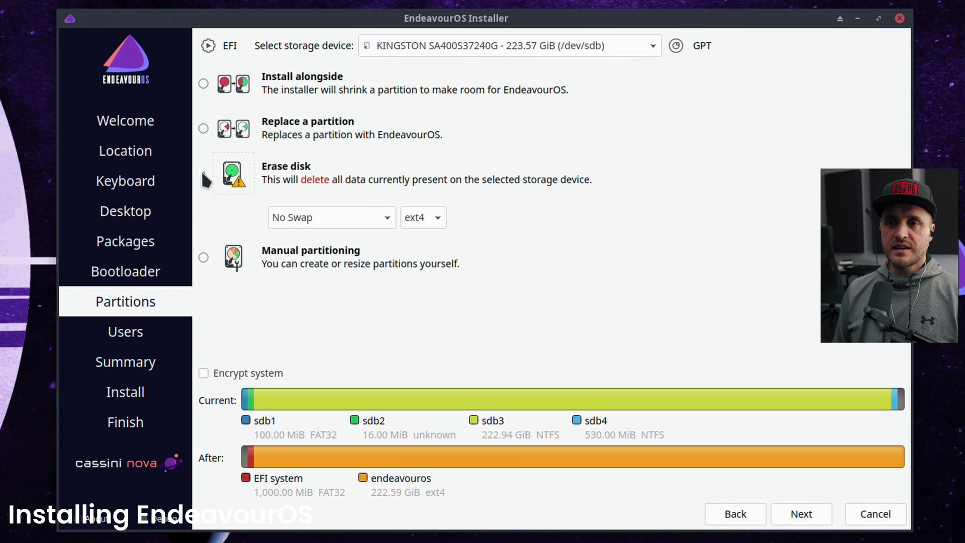
click(417, 218)
click(425, 244)
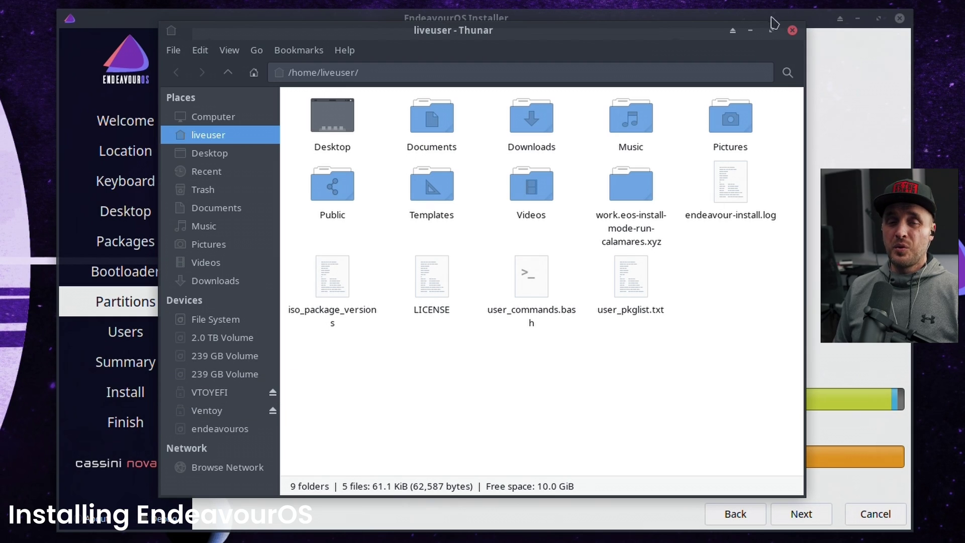
click(791, 31)
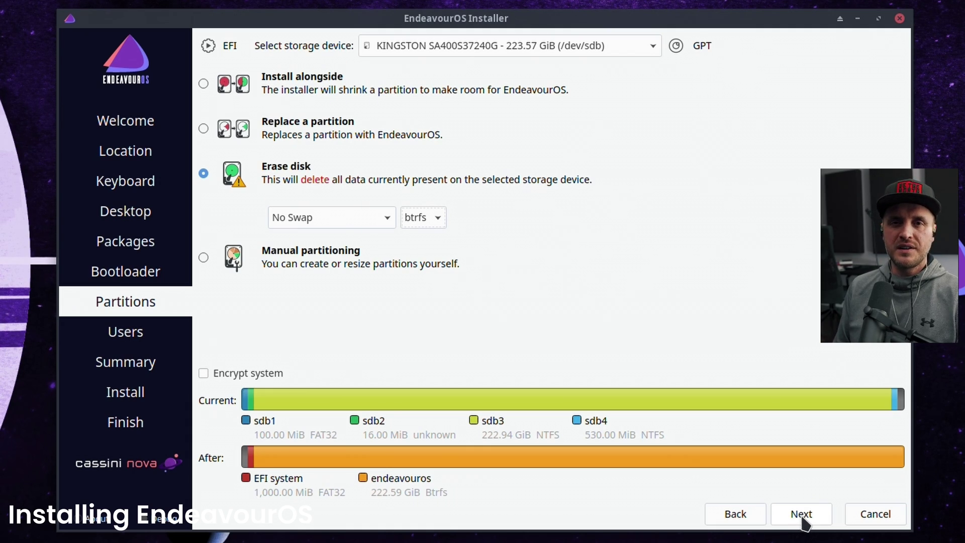
Step: Enter the user's name and set the computer name to EndeavourOS-TESTING
click(800, 518)
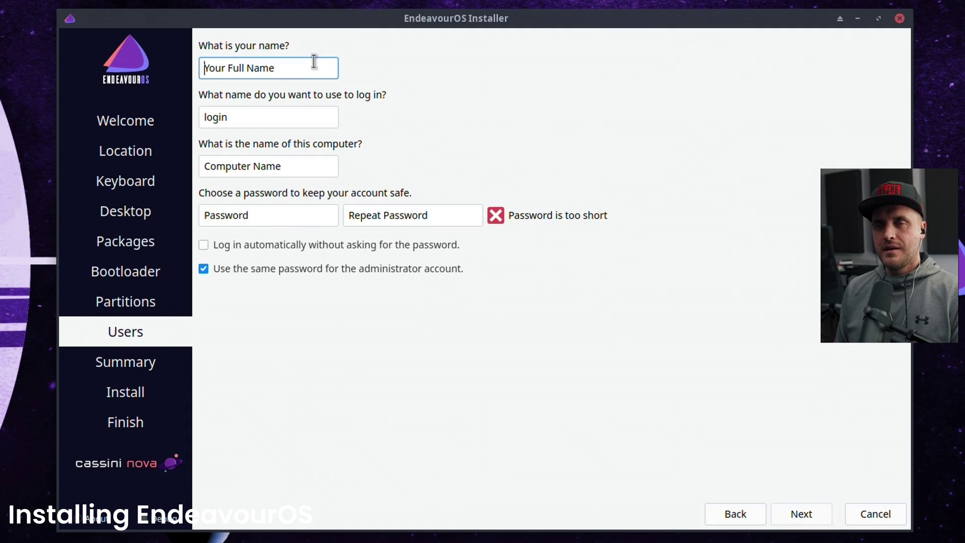
text(A1RM4X)
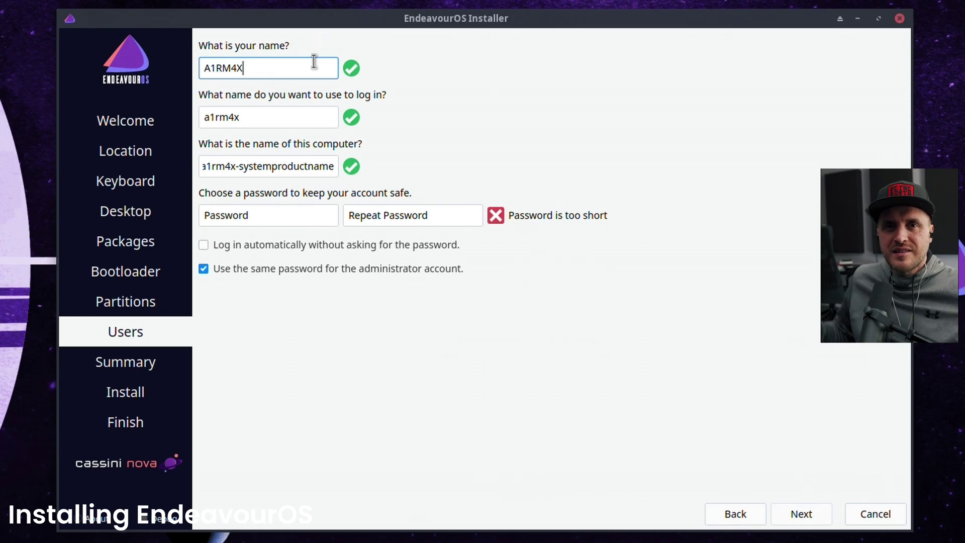
key(Tab)
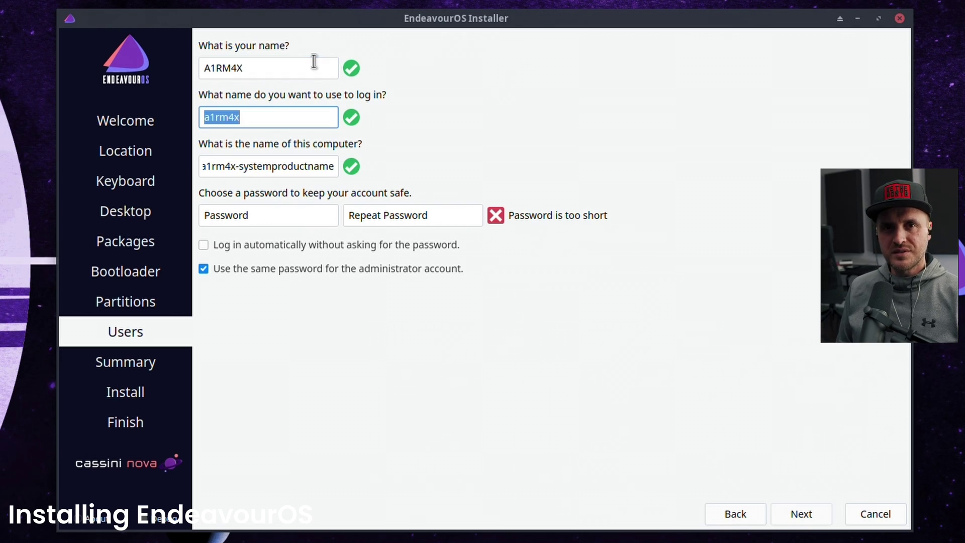
key(Tab)
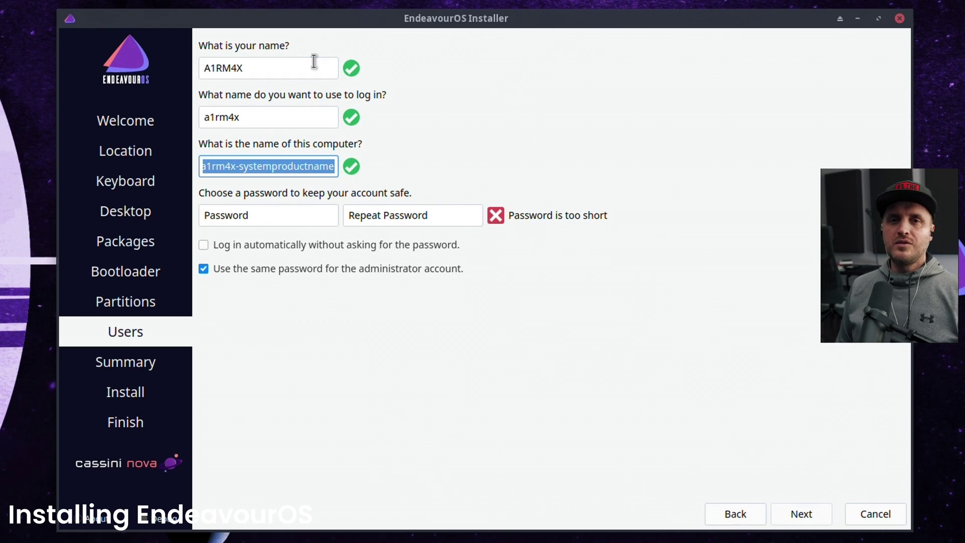
text(Ende)
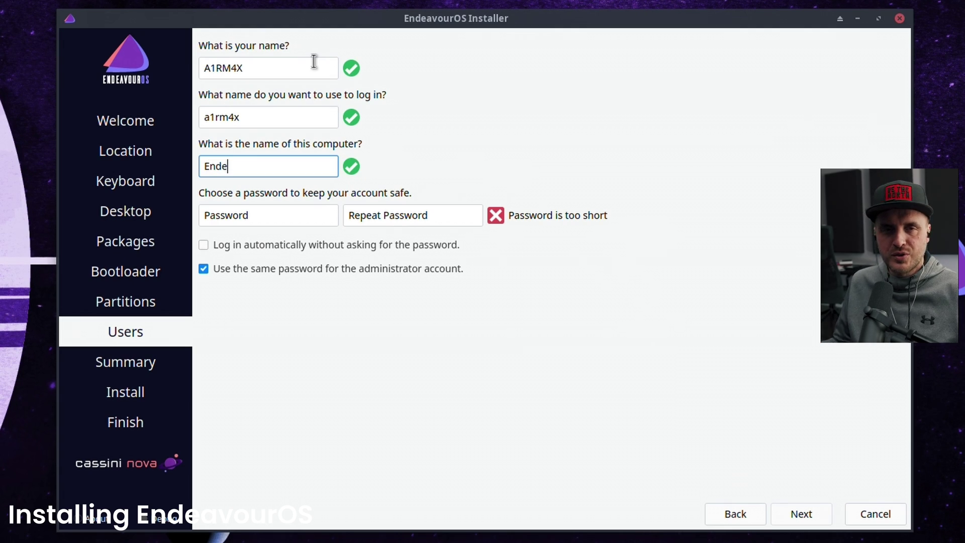
text(avourOS-TESTING)
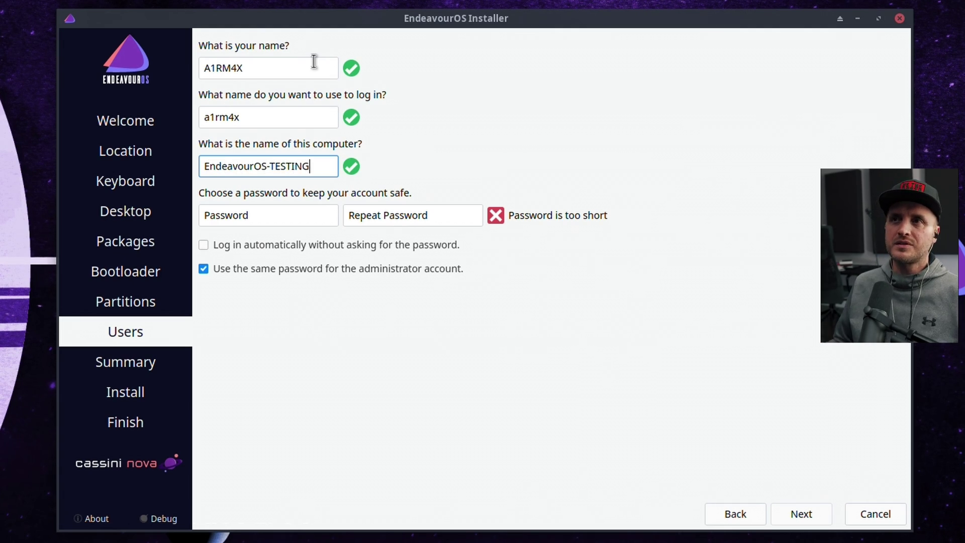
Step: Enter and repeat the account password, then continue to the Summary page
click(300, 218)
text(test)
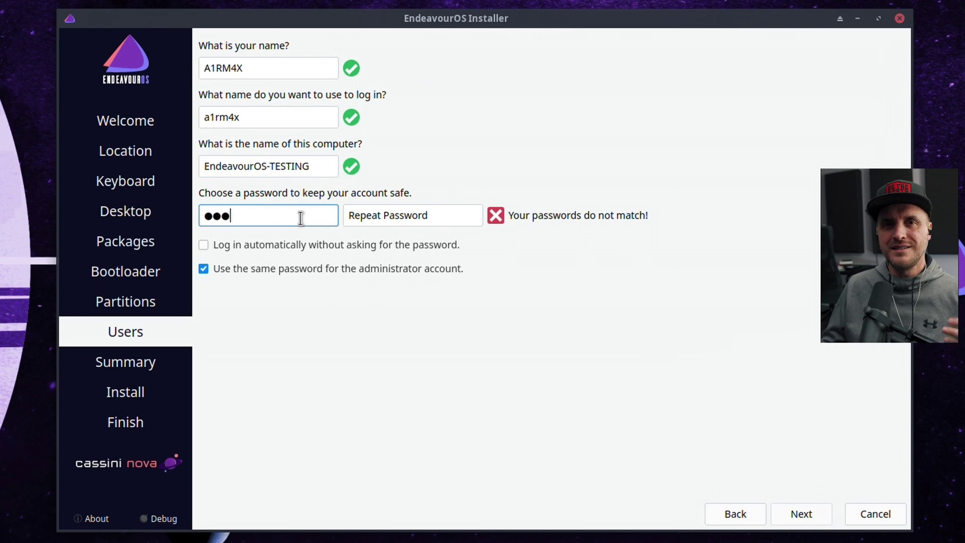
key(BackSpace)
key(BackSpace)
key(BackSpace)
key(BackSpace)
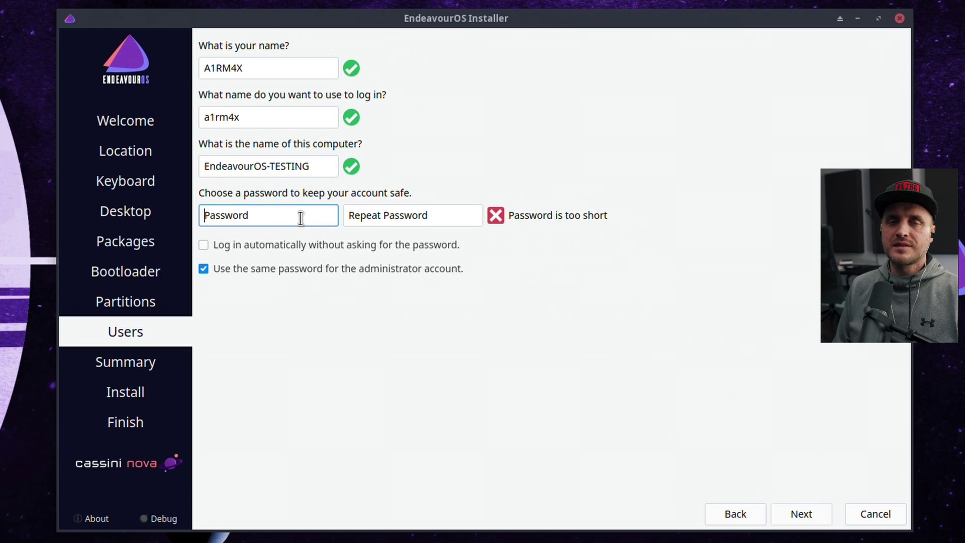
text(test12345)
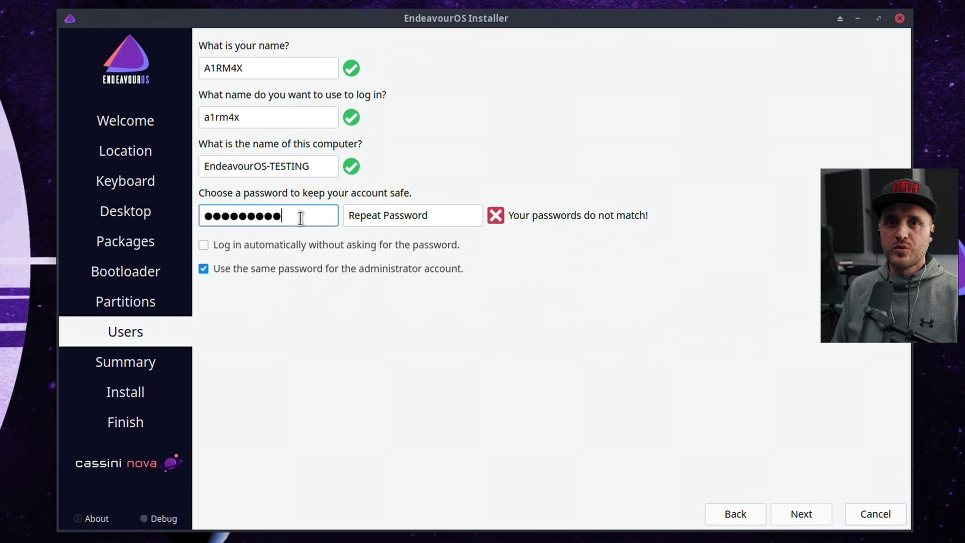
key(Tab)
text(test12345)
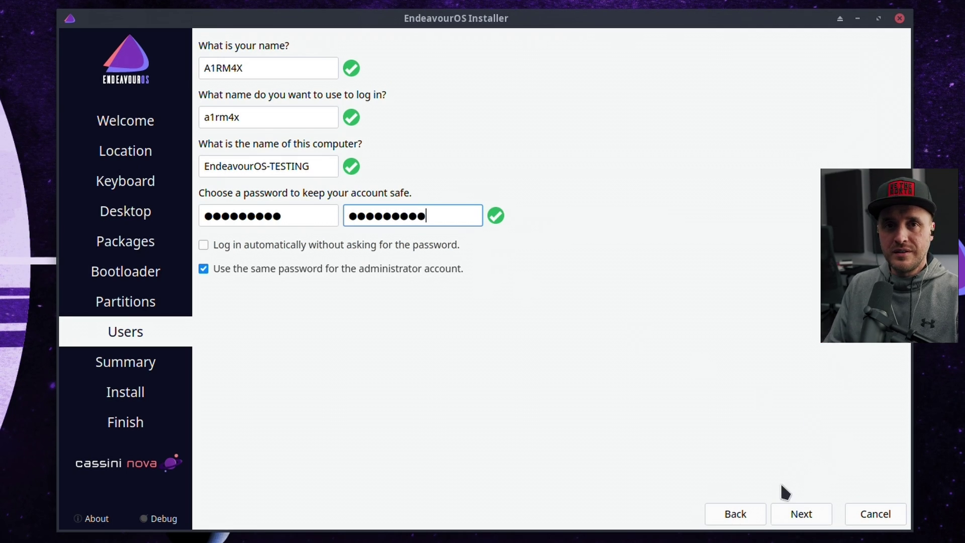
click(798, 517)
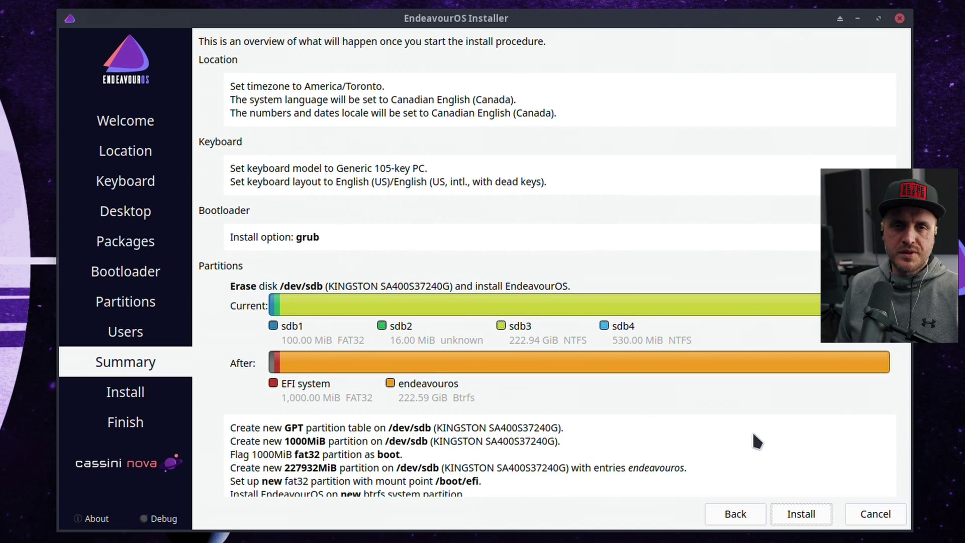
Step: Review the summary and confirm installing EndeavourOS, erasing the Kingston disk with GRUB and btrfs
scroll(754, 439, down, 1)
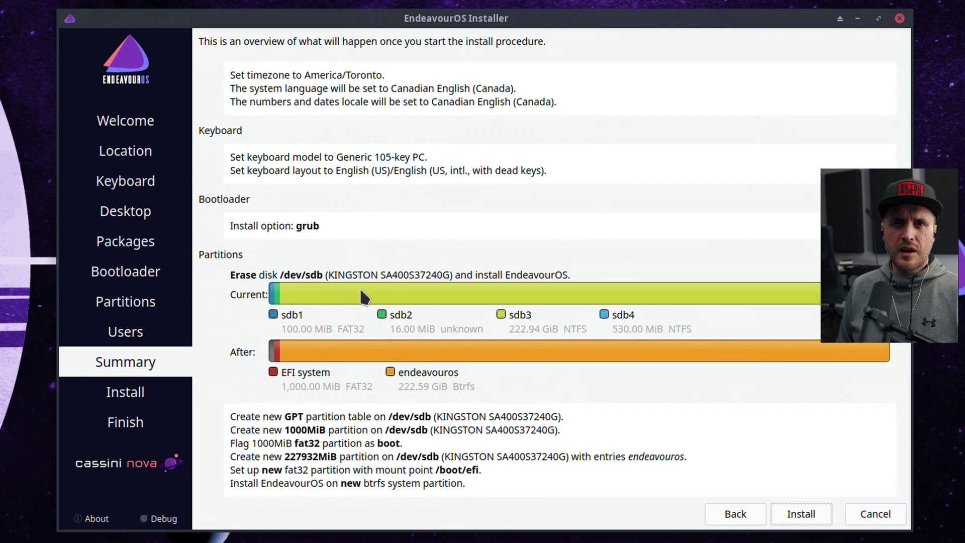
click(797, 518)
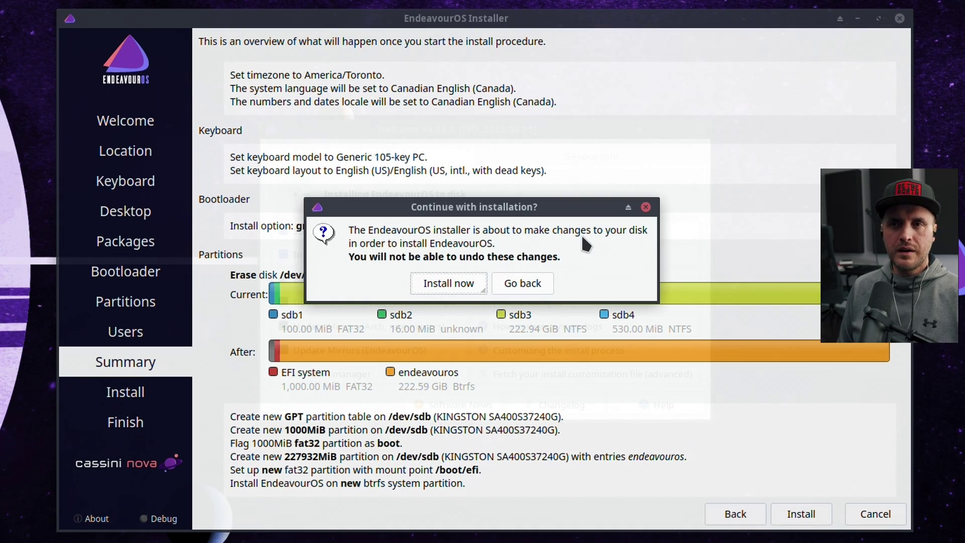
click(448, 285)
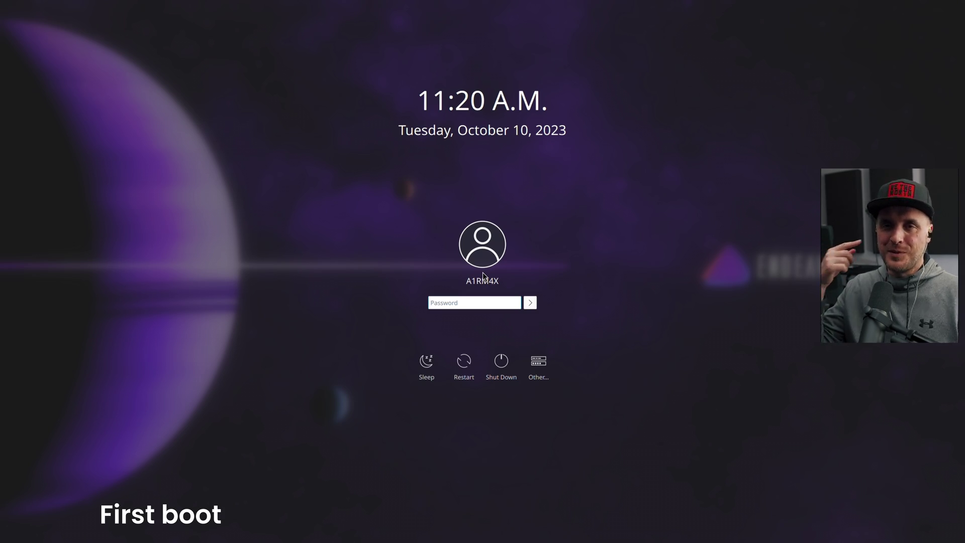
Step: Log in, run nvidia-smi in a Konsole terminal and tile it to the left half
text(••••••••••)
key(Return)
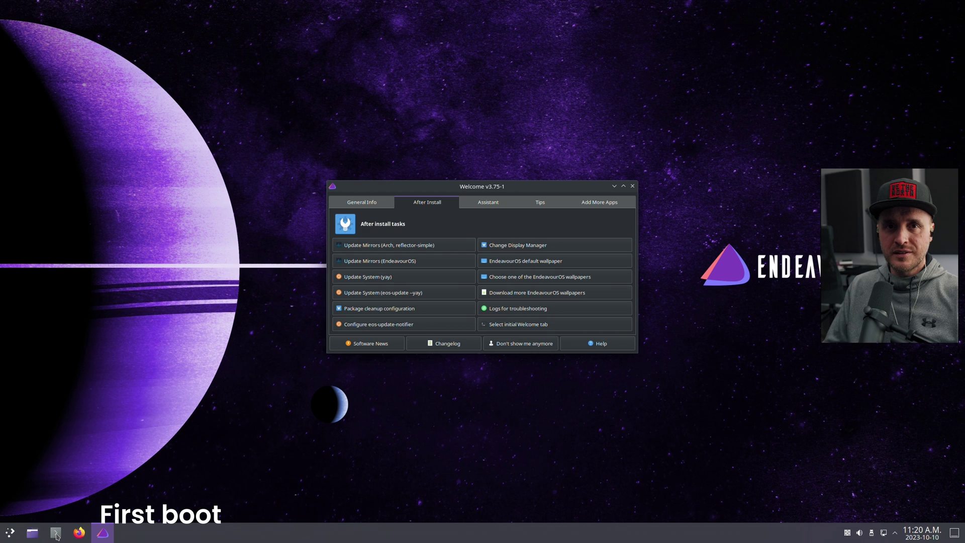
click(56, 534)
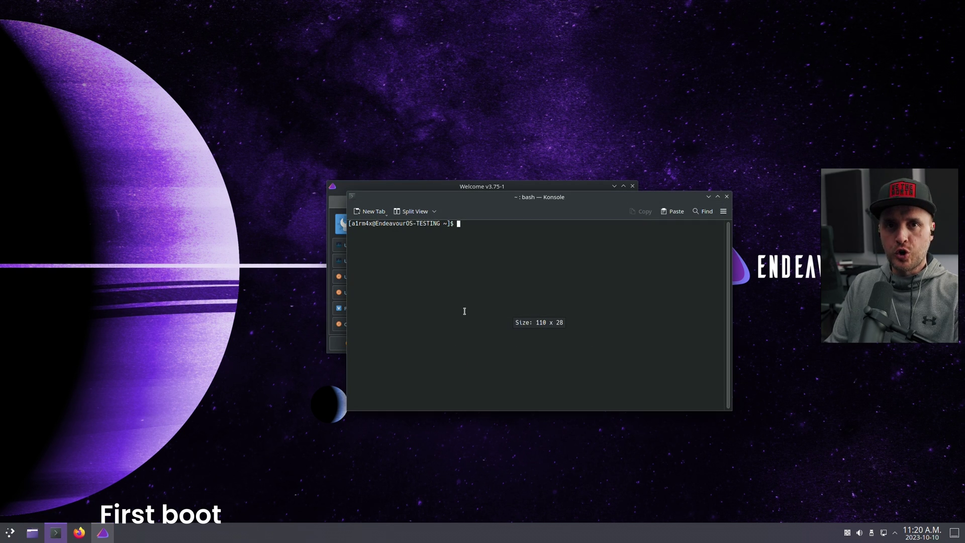
text(nvidia-smi)
key(Return)
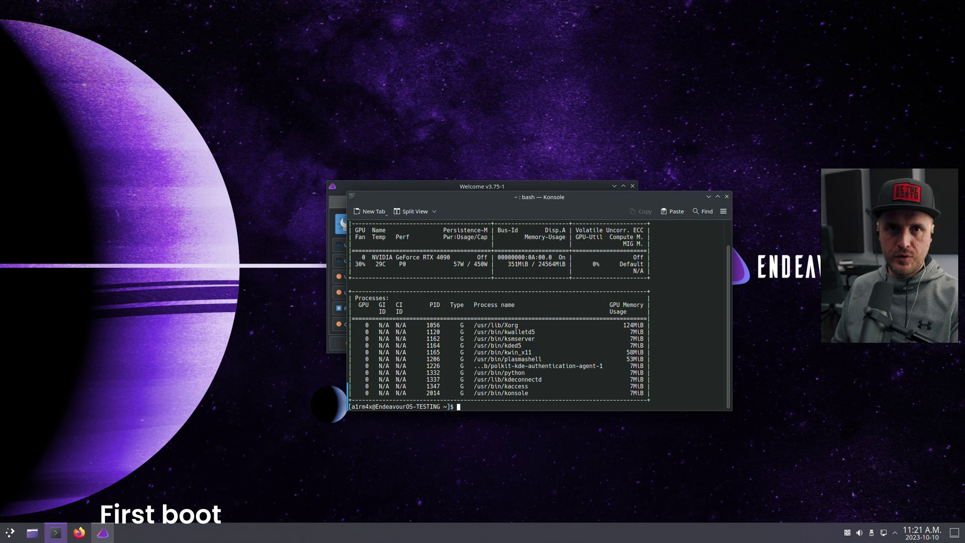
key(super+Left)
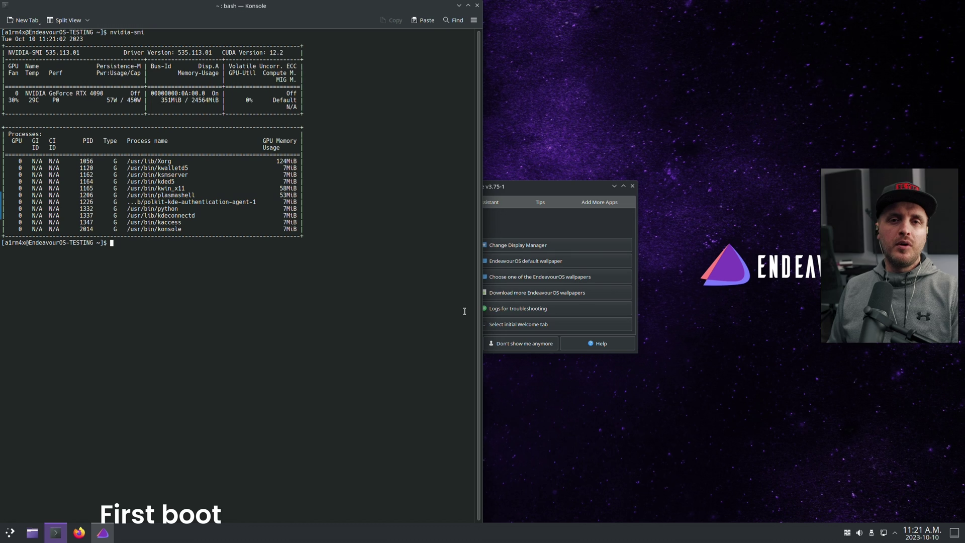
Step: Open a second terminal on the right half and run neofetch
key(ctrl+alt+t)
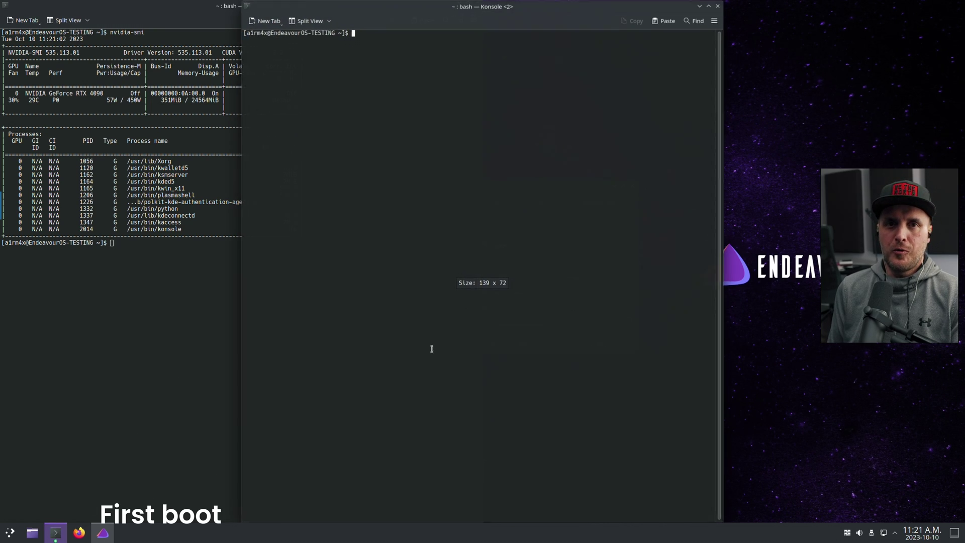
key(super+Right)
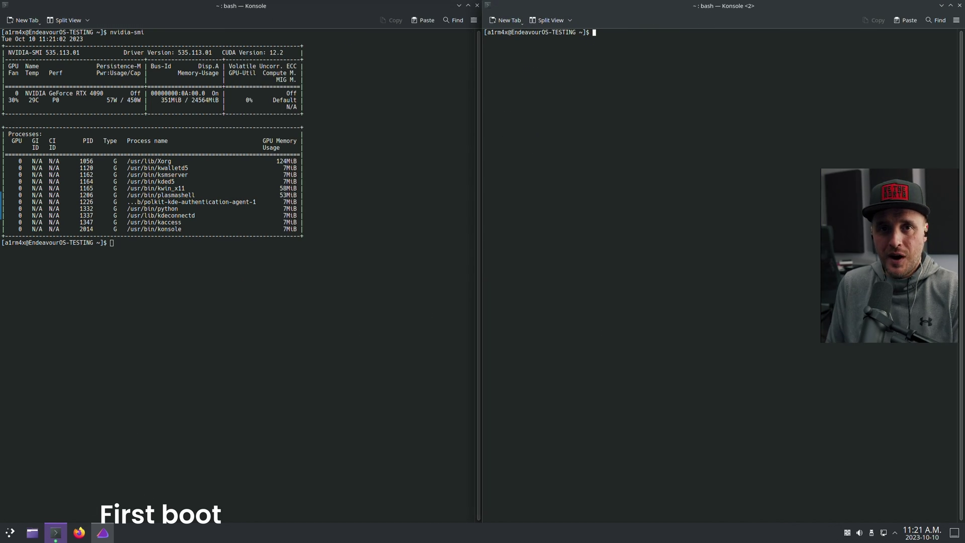
text(neofetch)
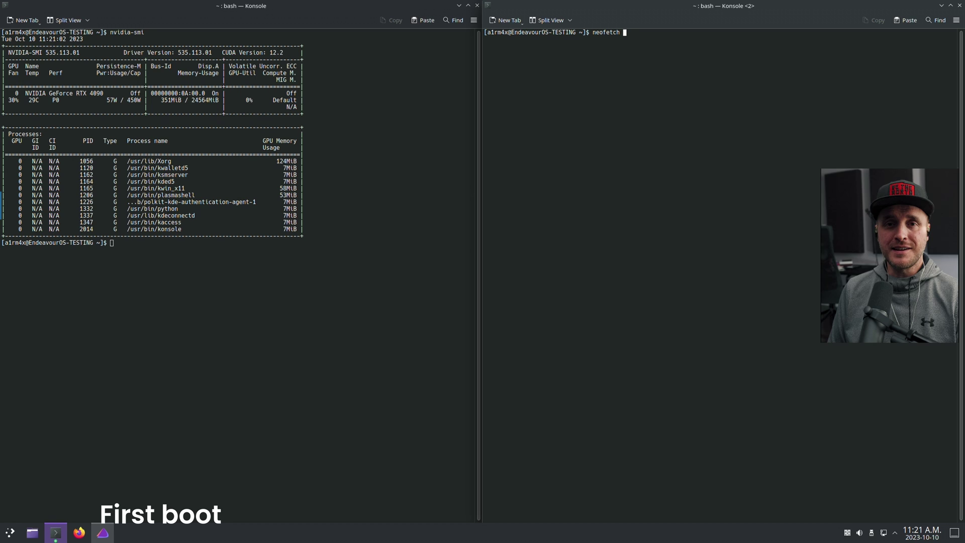
key(Return)
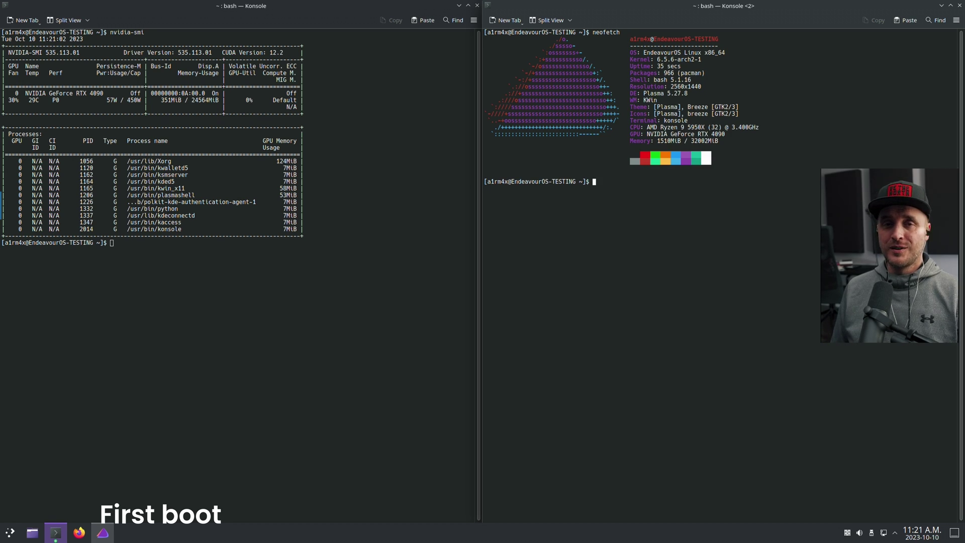
Step: Take a full-screen screenshot, save it in Spectacle and close the window
key(Print)
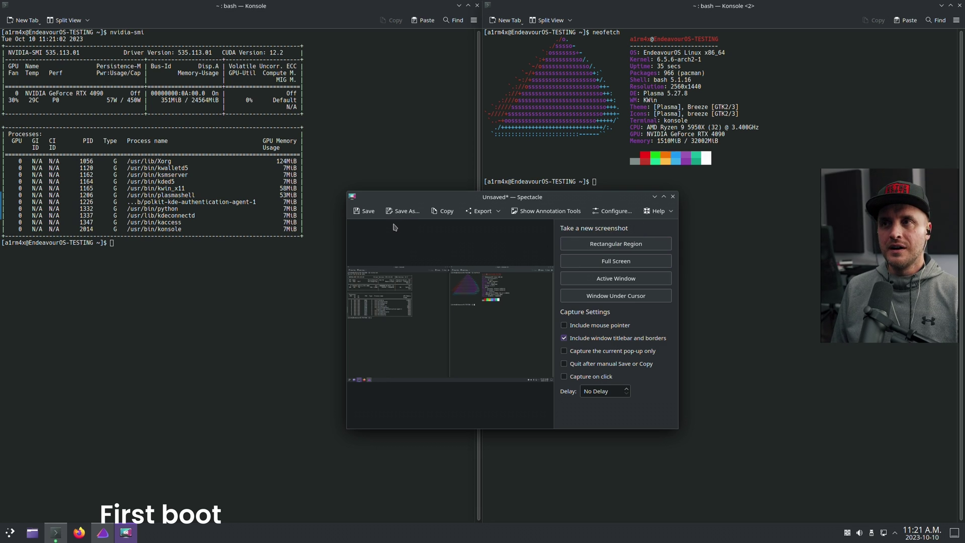
click(365, 211)
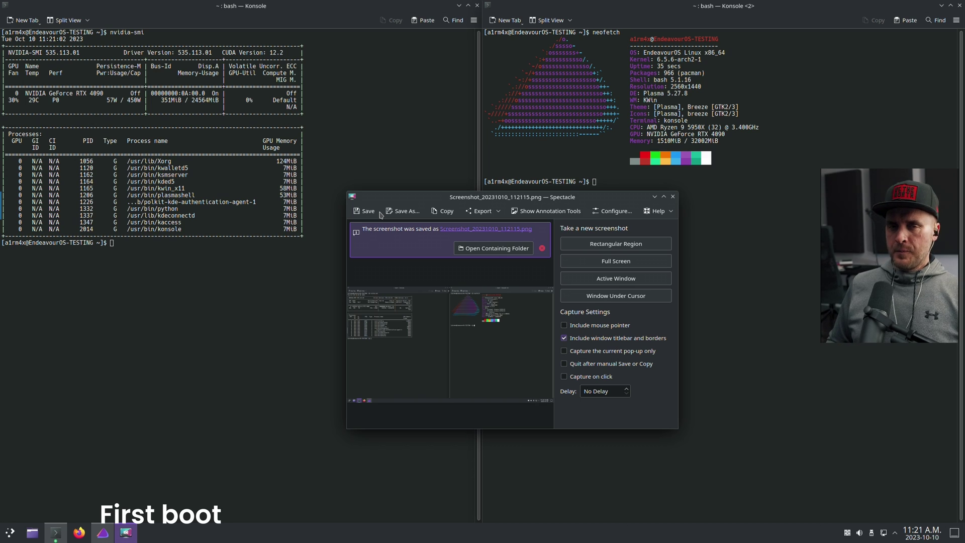
click(672, 196)
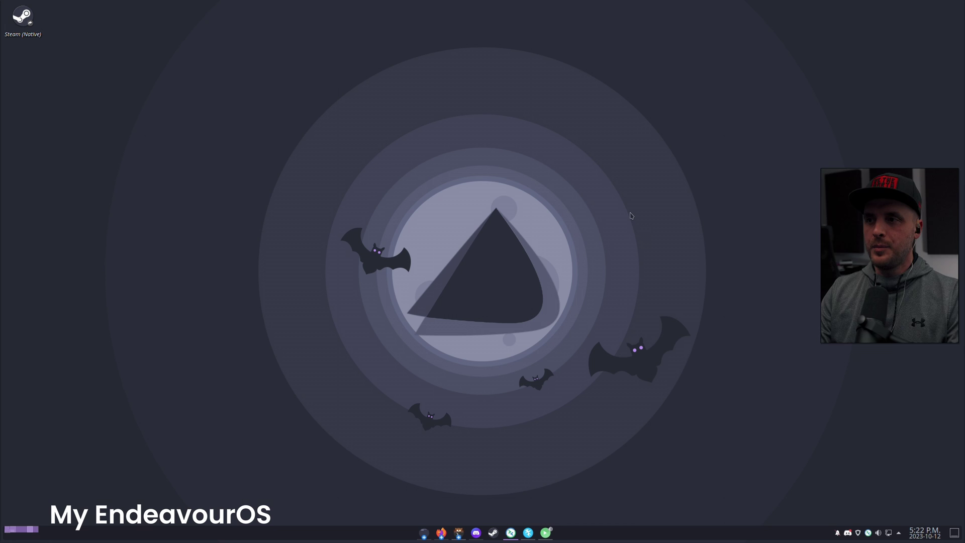
Step: Open kitty with fastfetch, highlight the kernel and kitty version lines, and reposition the window
key(ctrl+alt+t)
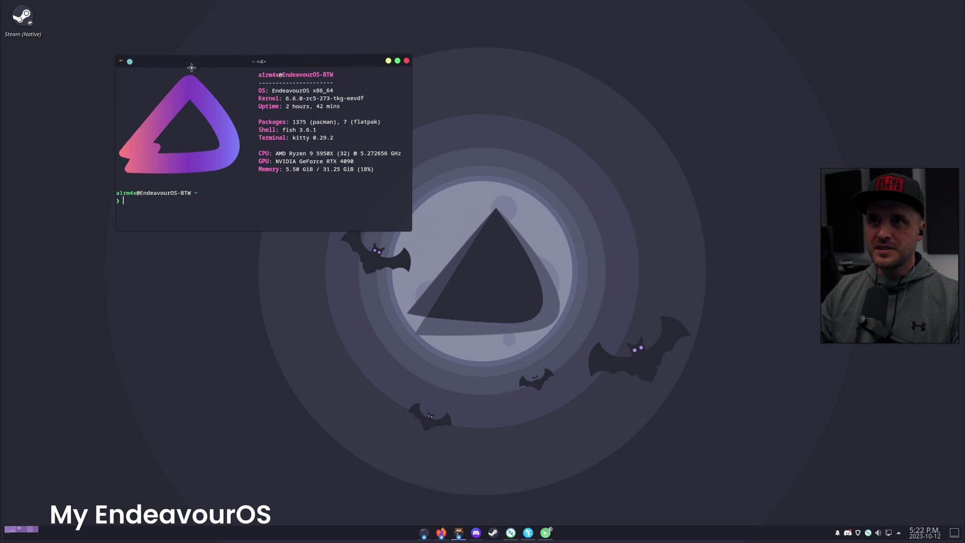
drag(191, 75, 191, 116)
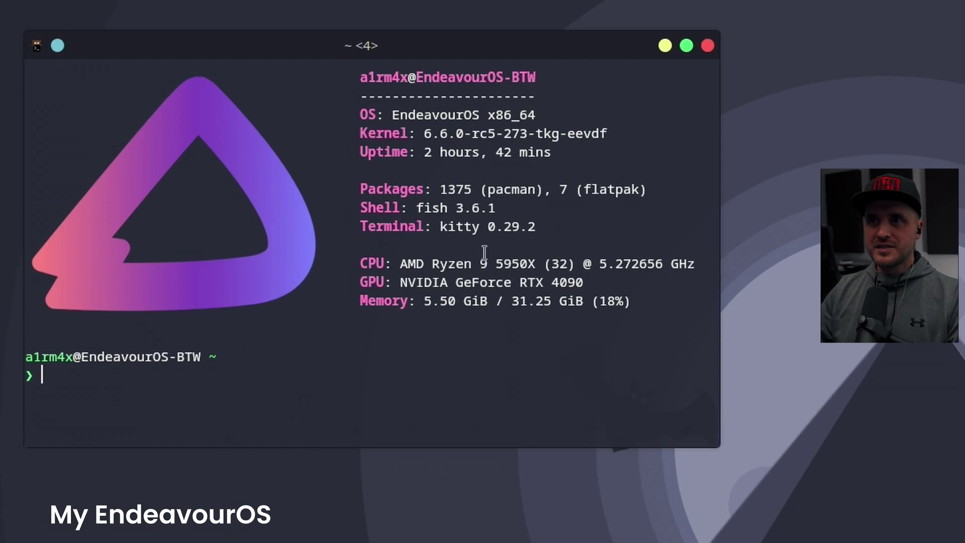
drag(425, 133, 551, 134)
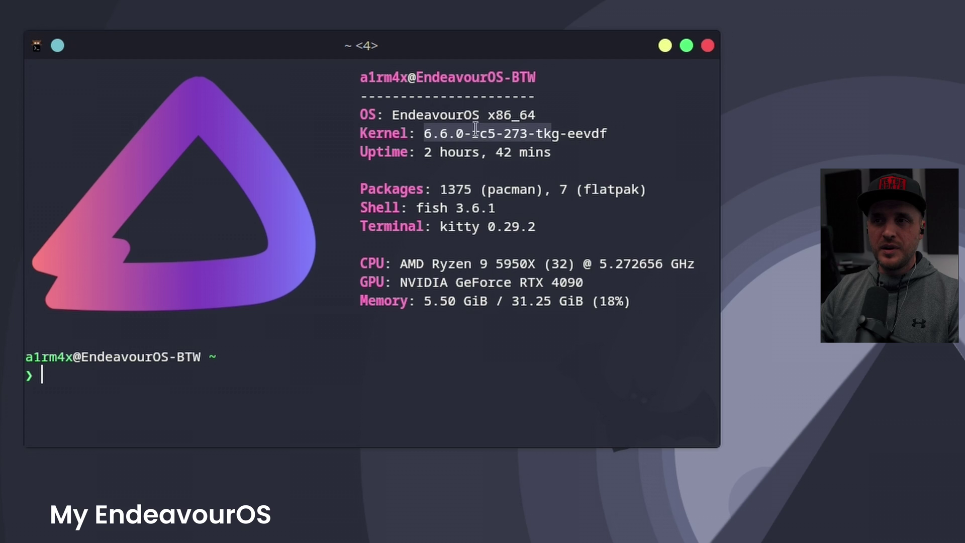
drag(426, 208, 524, 226)
click(464, 387)
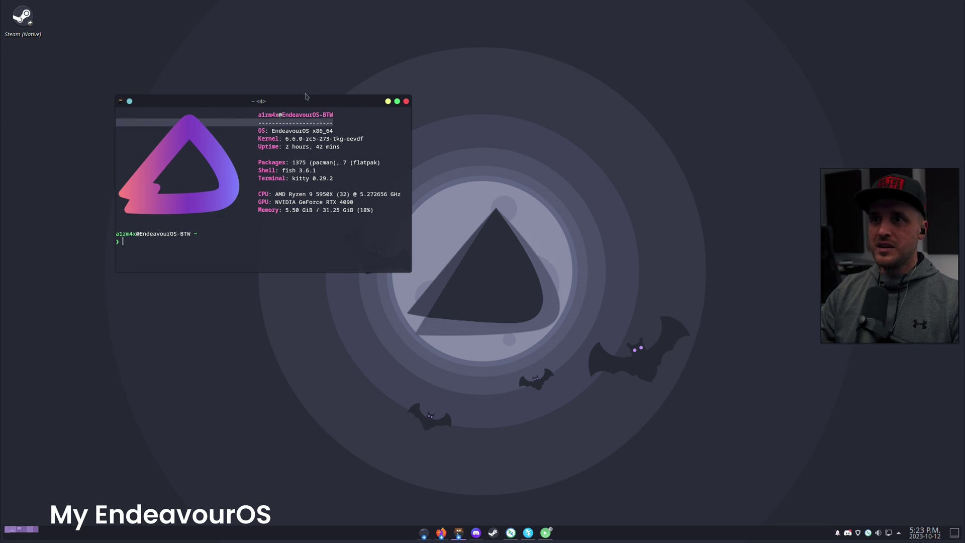
drag(306, 101, 322, 129)
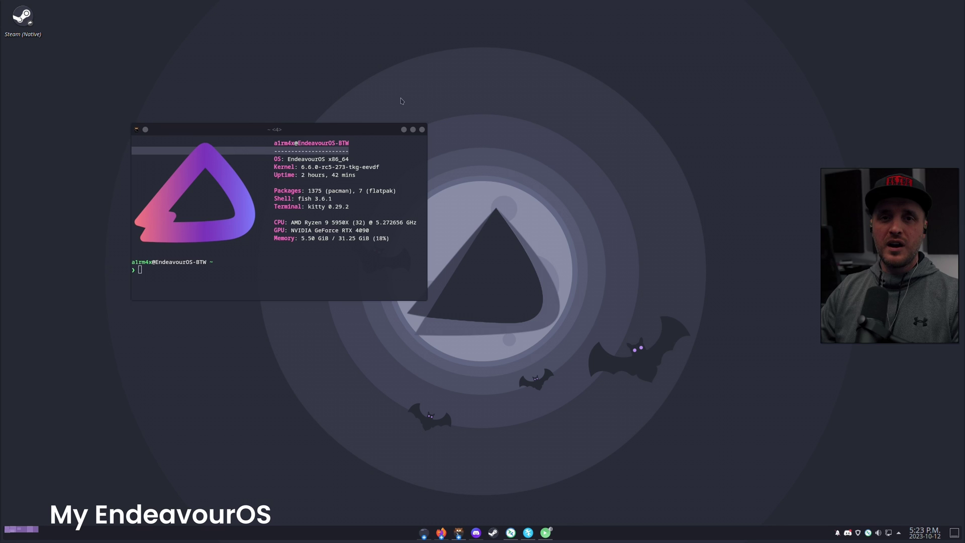